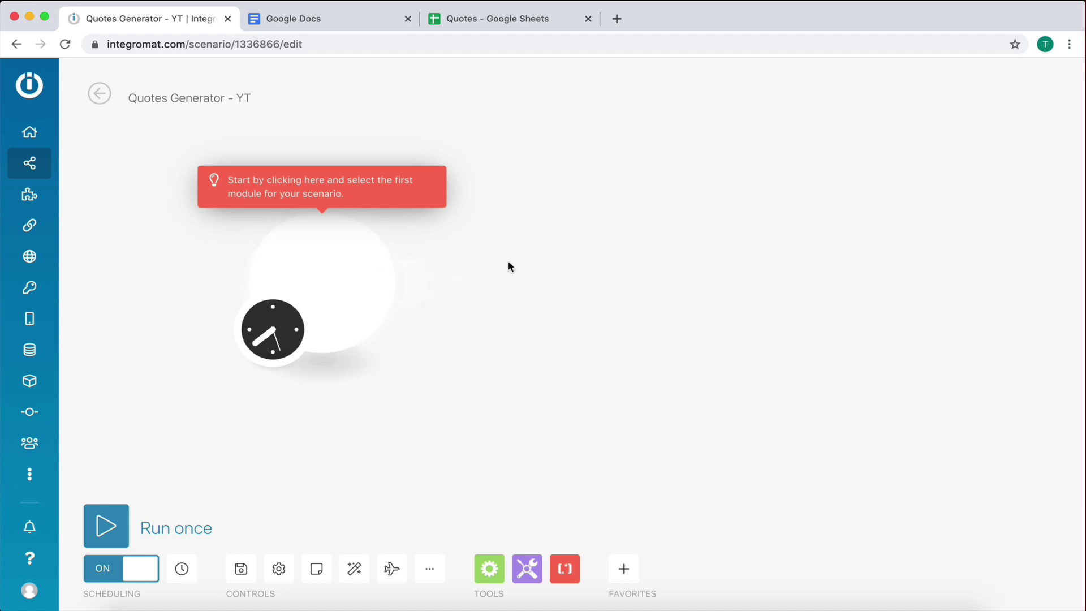
Step: Create a new Google Doc from the PandaDoc Sales quote template in the Template gallery
click(302, 20)
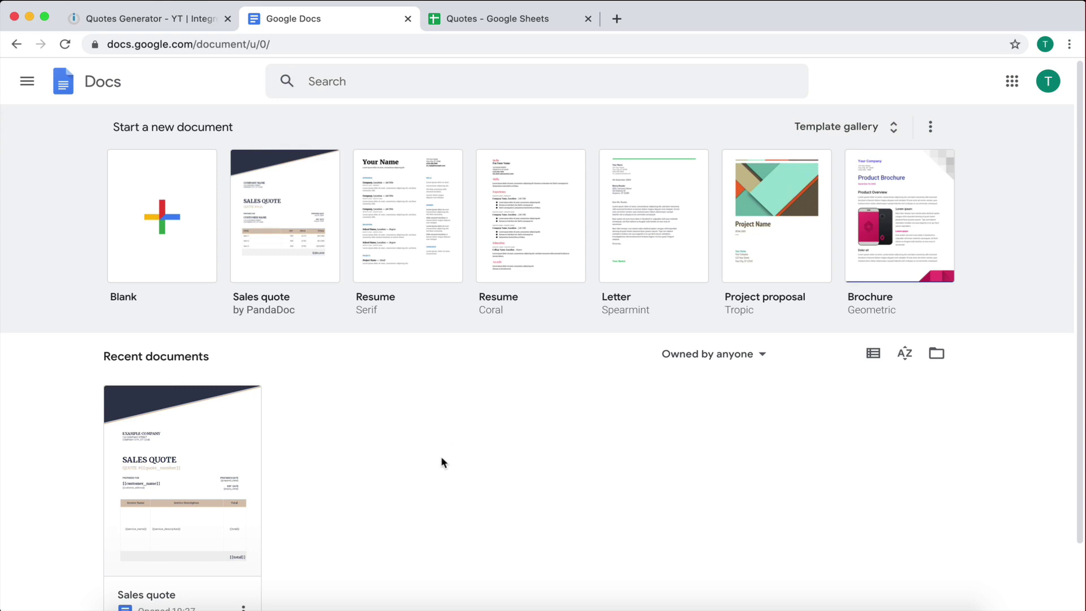
click(185, 19)
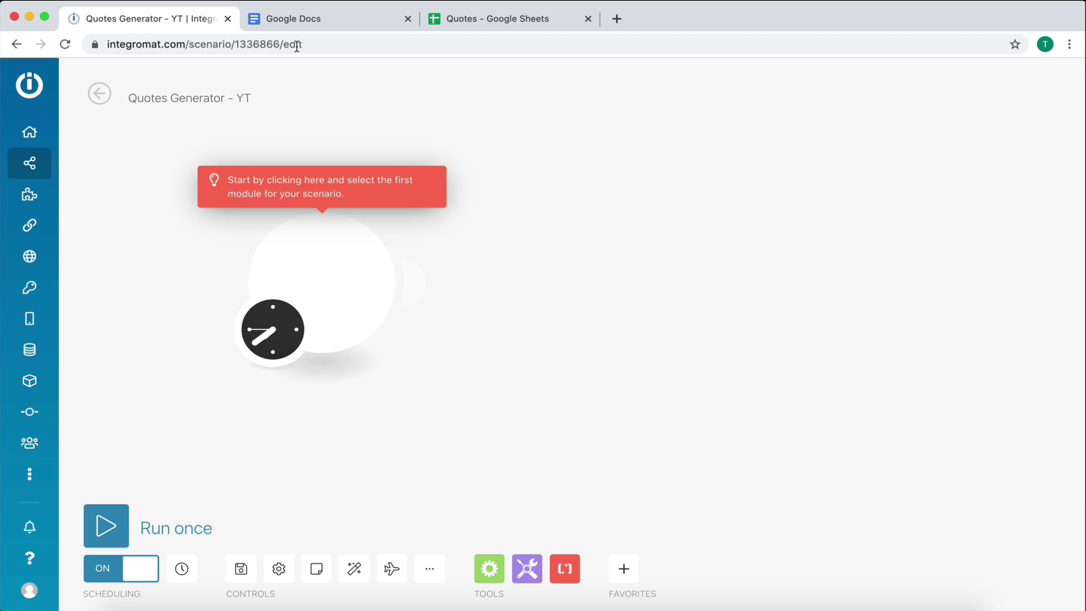
click(286, 18)
scroll(450, 517, down, 2)
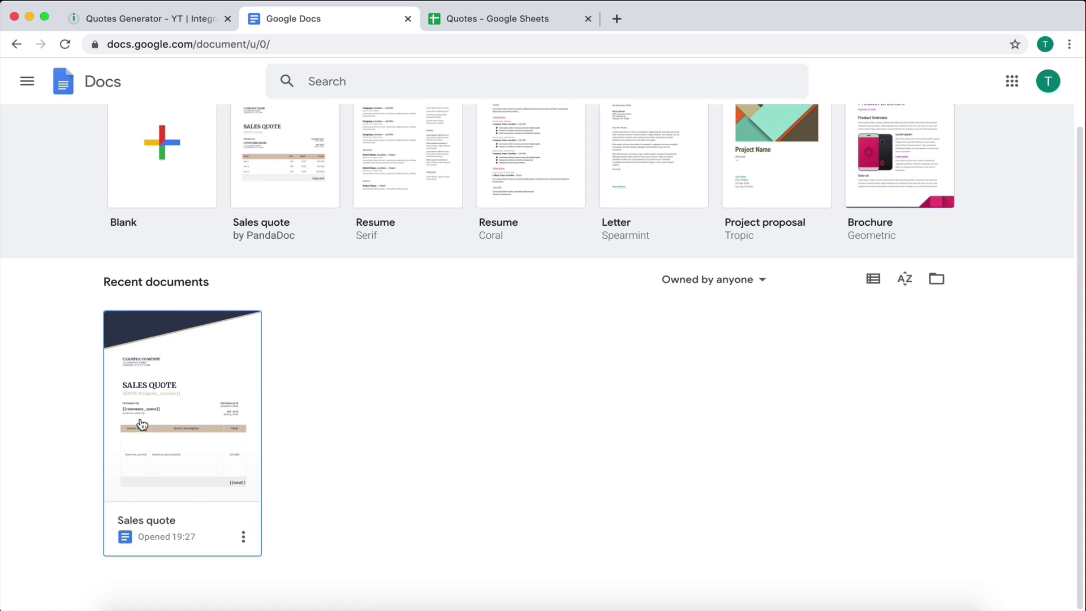
scroll(447, 514, up, 2)
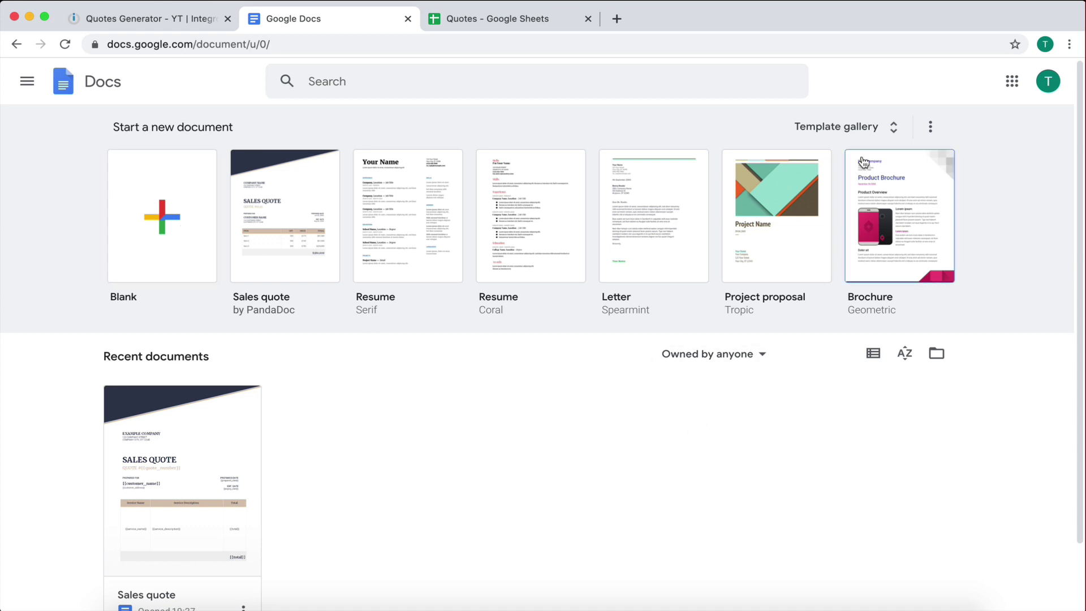
click(820, 133)
scroll(642, 485, down, 10)
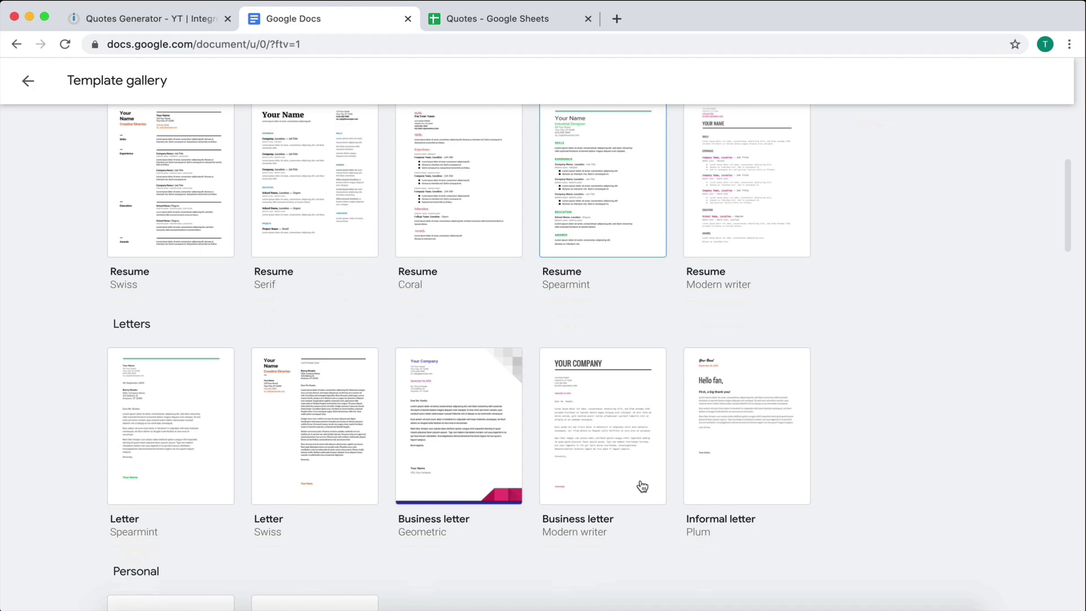
scroll(642, 486, down, 18)
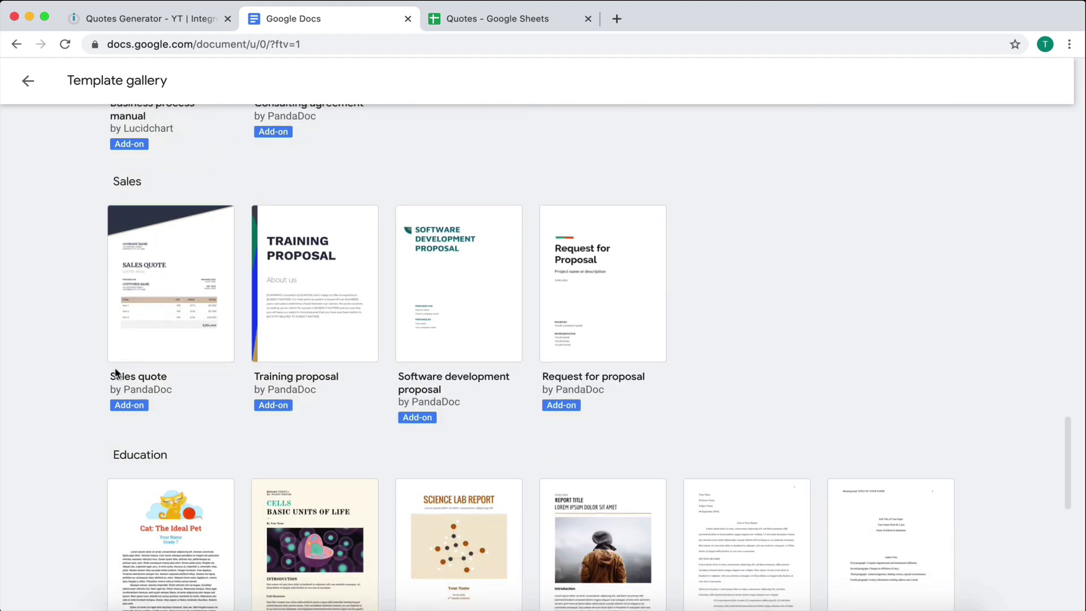
click(150, 284)
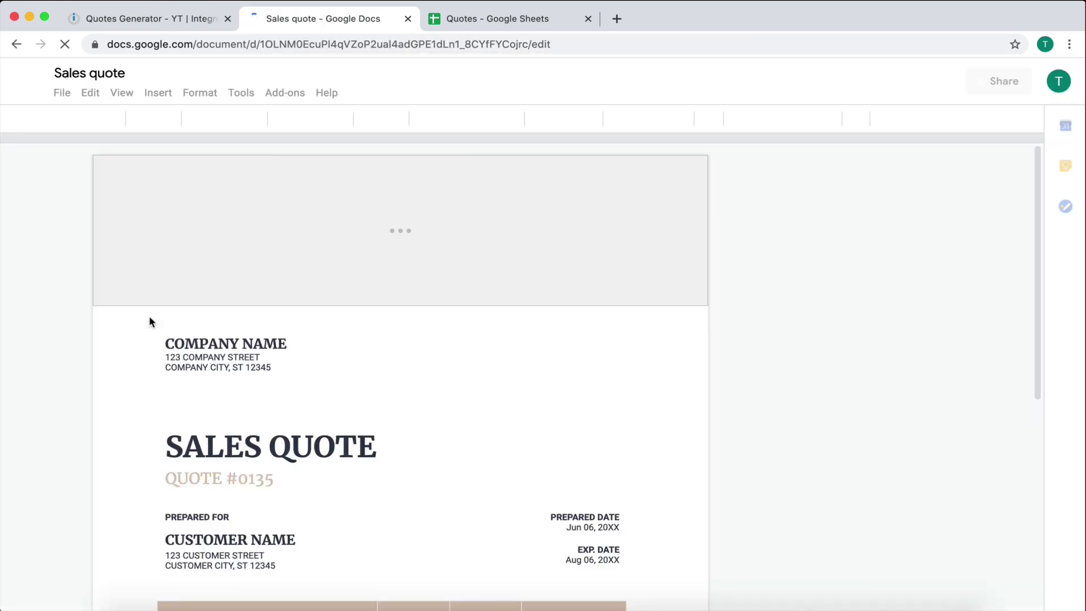
scroll(397, 409, down, 5)
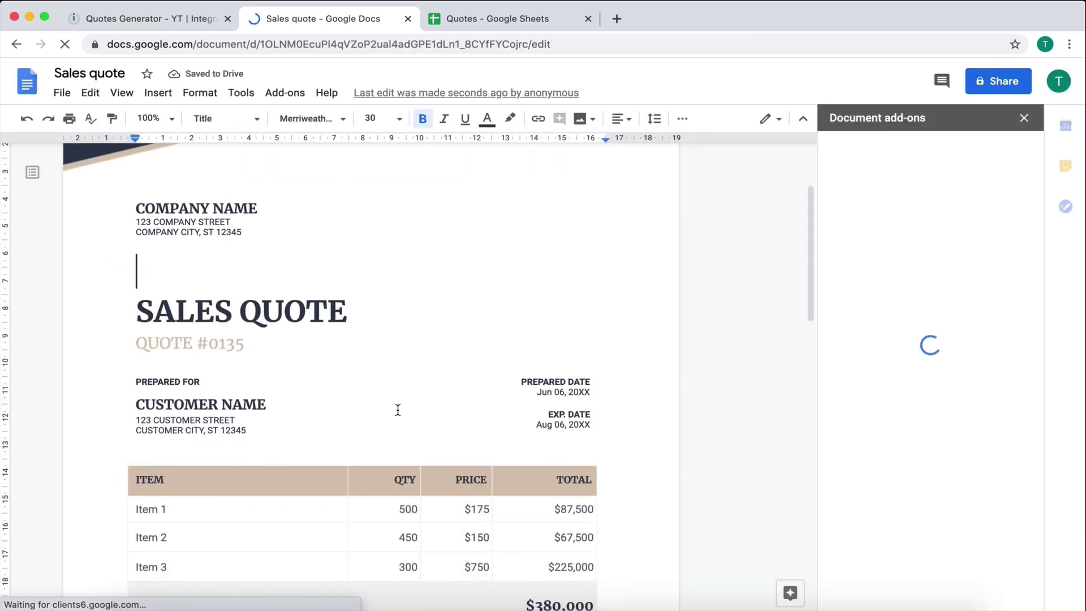
click(1024, 117)
scroll(394, 414, up, 4)
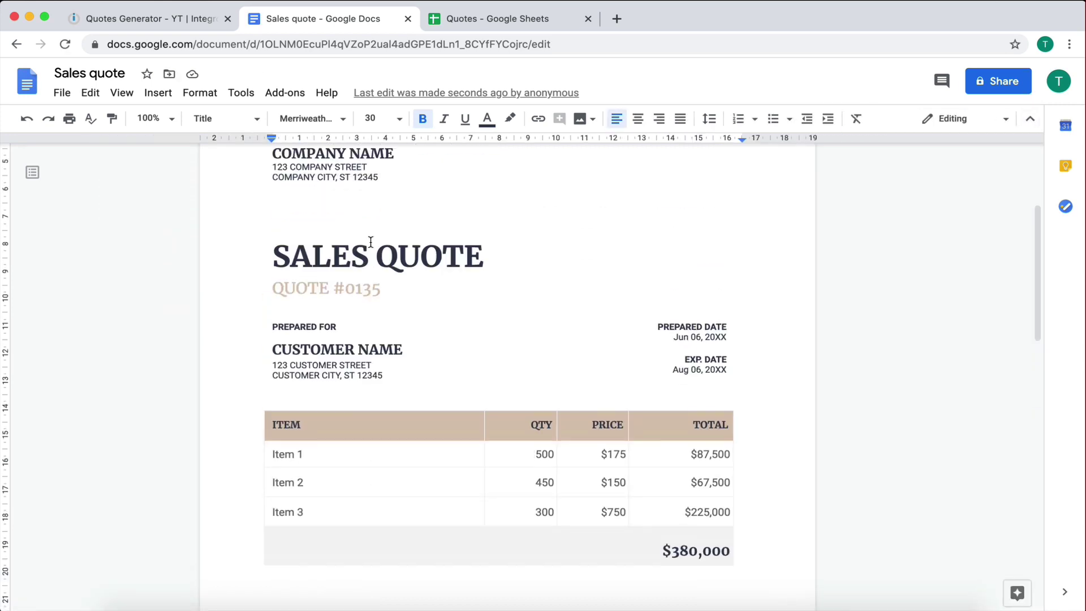
scroll(394, 414, down, 3)
scroll(545, 480, up, 3)
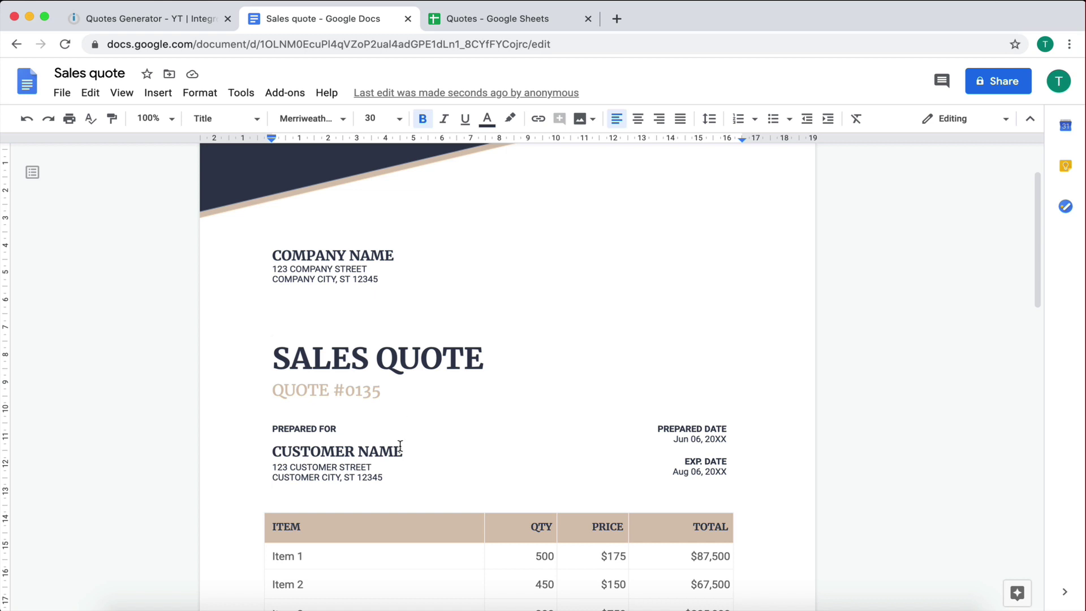
scroll(400, 445, down, 1)
scroll(400, 446, up, 1)
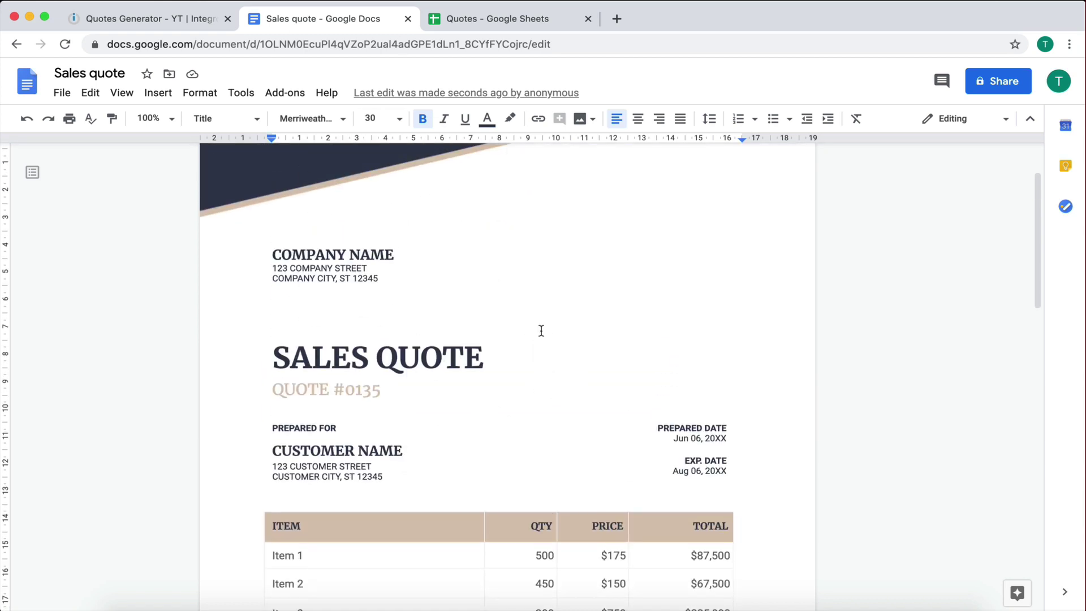
scroll(540, 331, down, 1)
scroll(541, 330, down, 1)
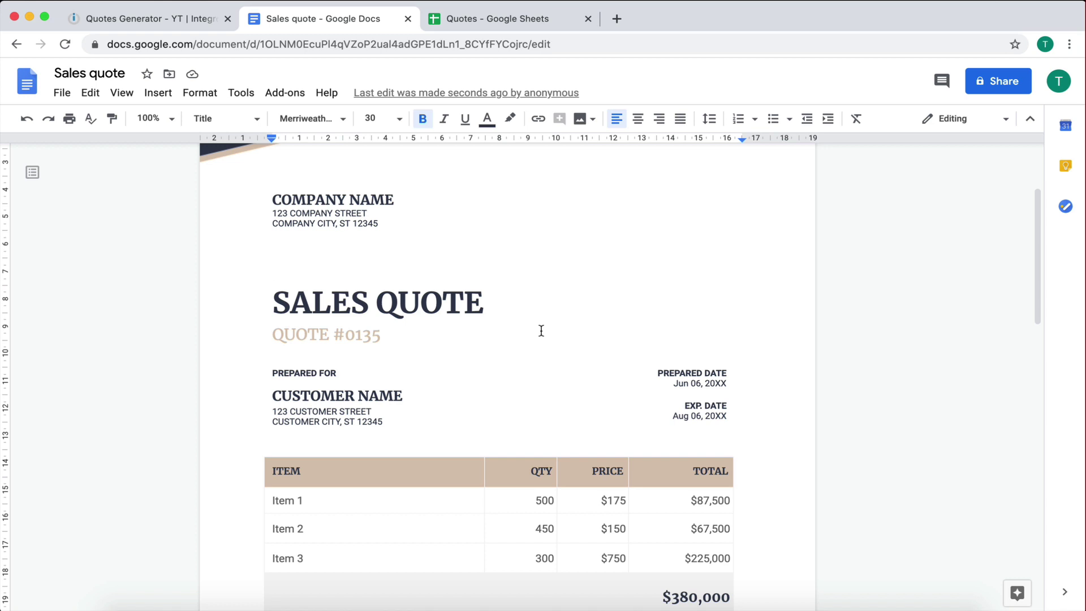
scroll(492, 501, down, 4)
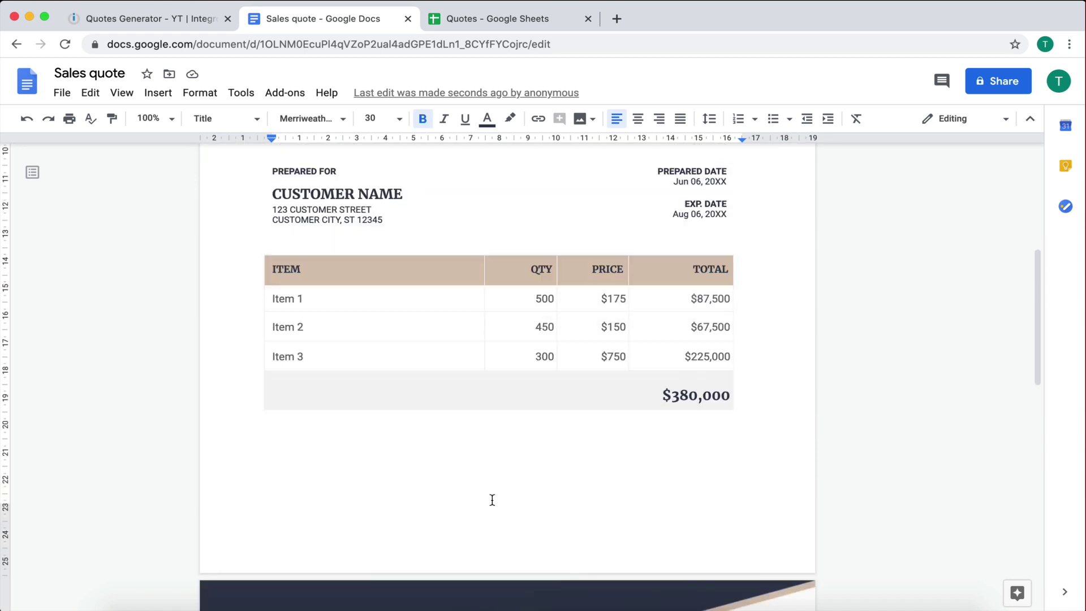
scroll(360, 296, up, 2)
double_click(356, 258)
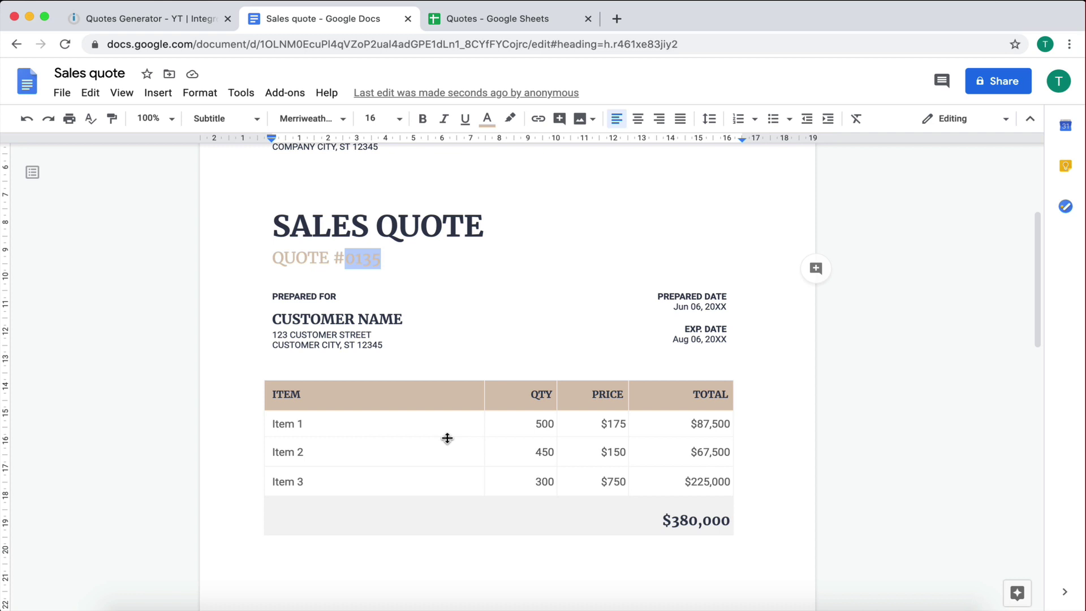
click(511, 215)
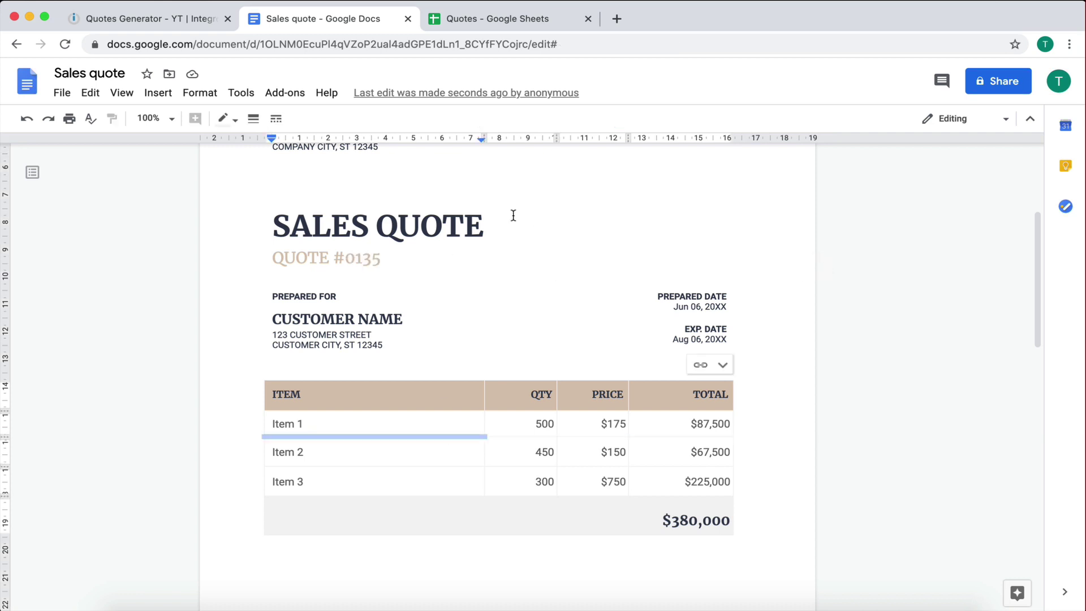
scroll(495, 265, up, 3)
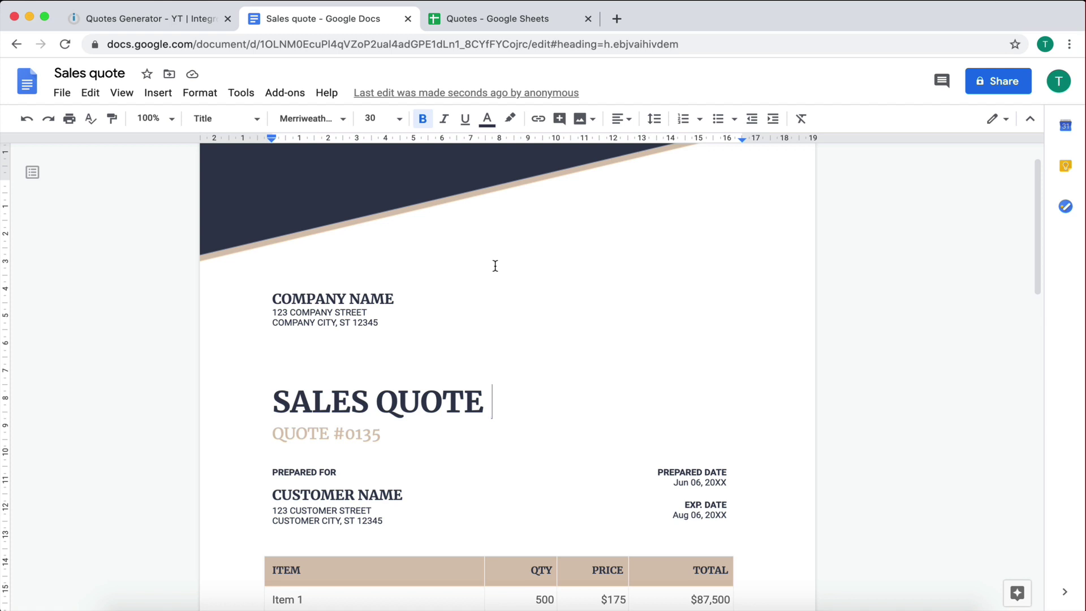
scroll(494, 266, down, 2)
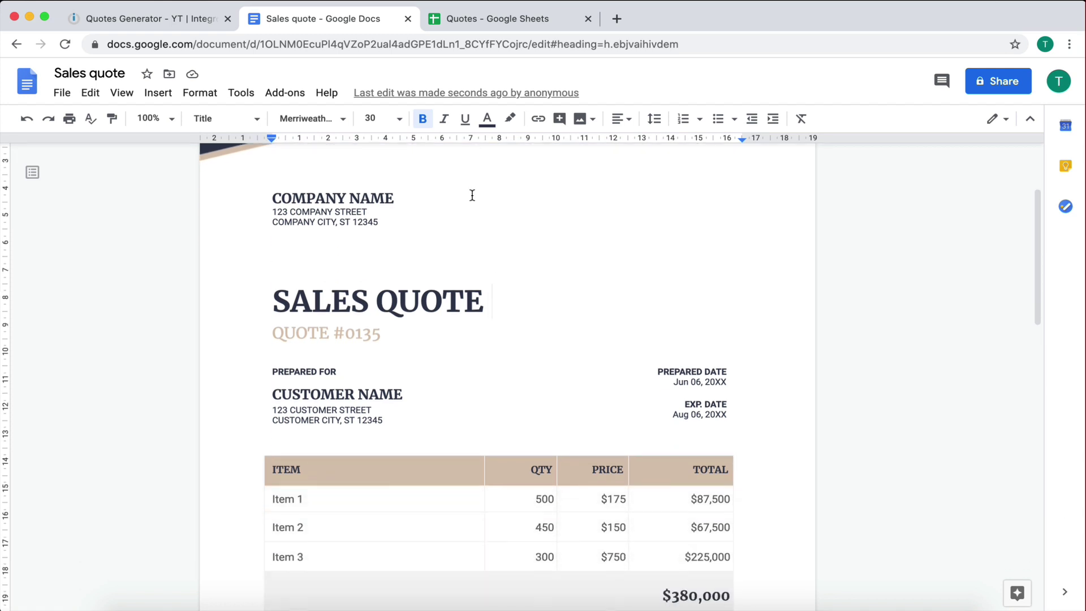
key(ctrl+shift+Tab)
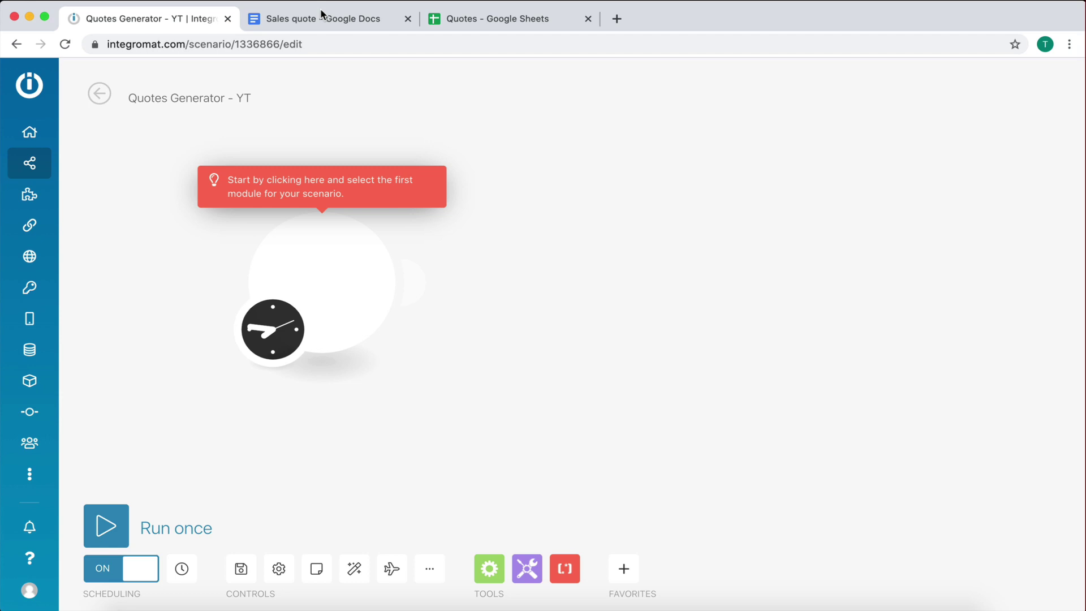
click(324, 15)
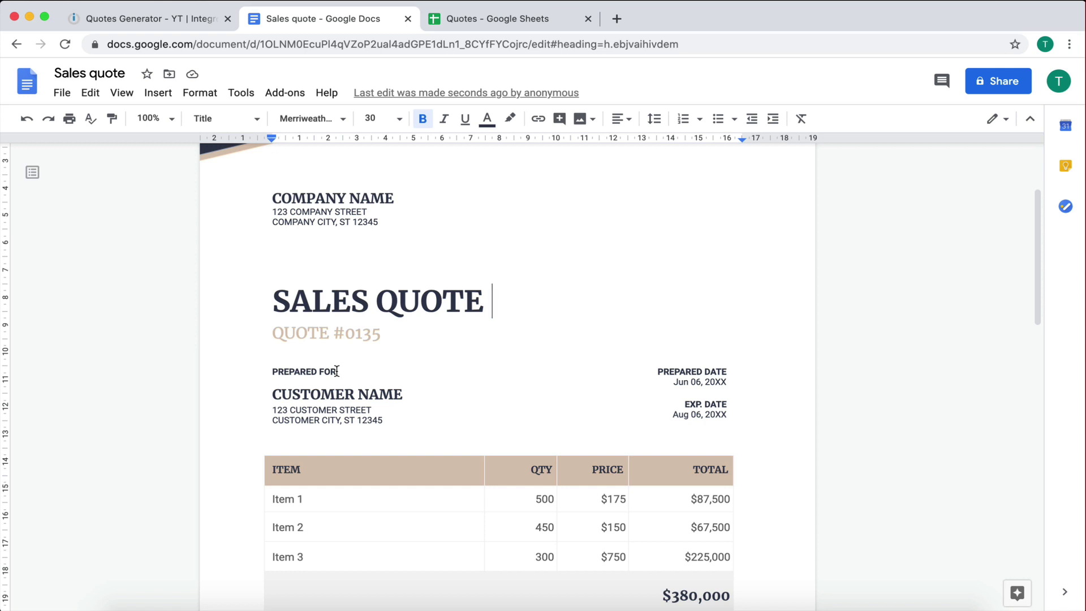
scroll(396, 477, up, 1)
scroll(396, 476, down, 2)
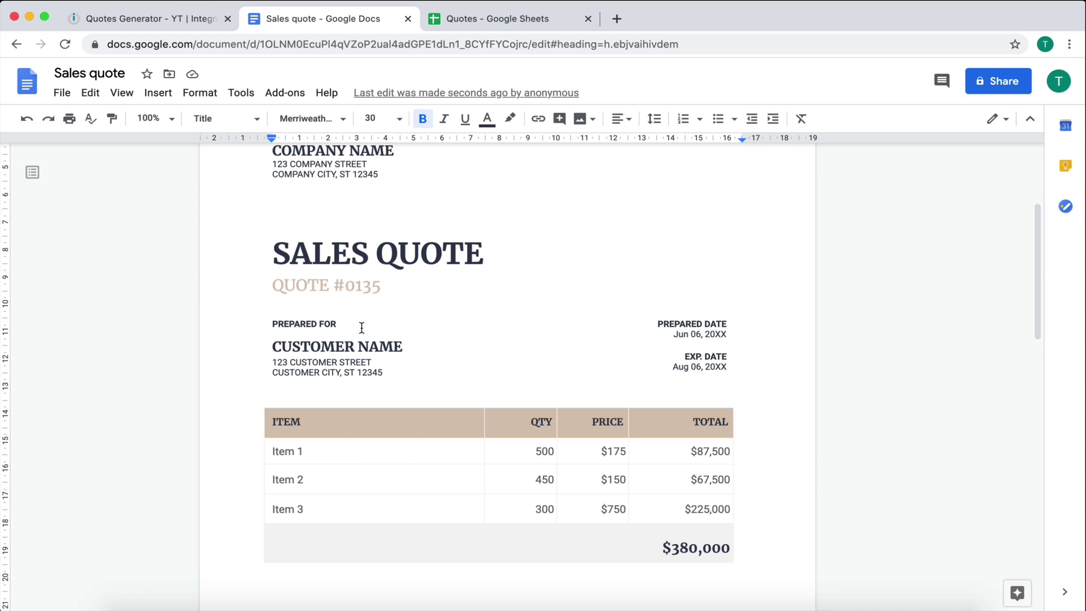
scroll(361, 324, down, 1)
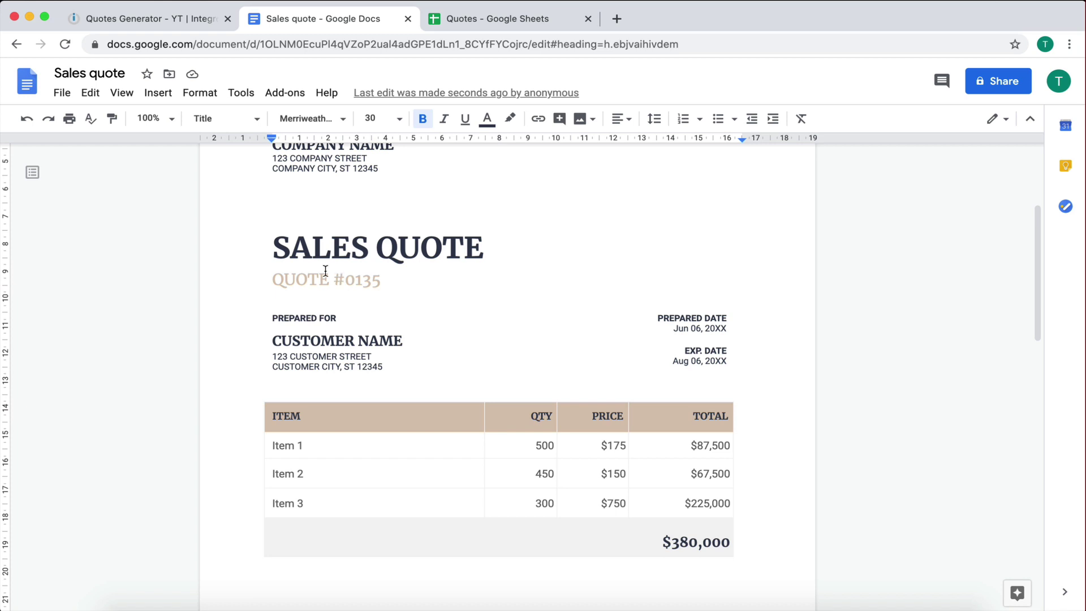
Step: Replace the sample quote number 0135 after QUOTE # with {{quote_number}}
drag(345, 281, 381, 281)
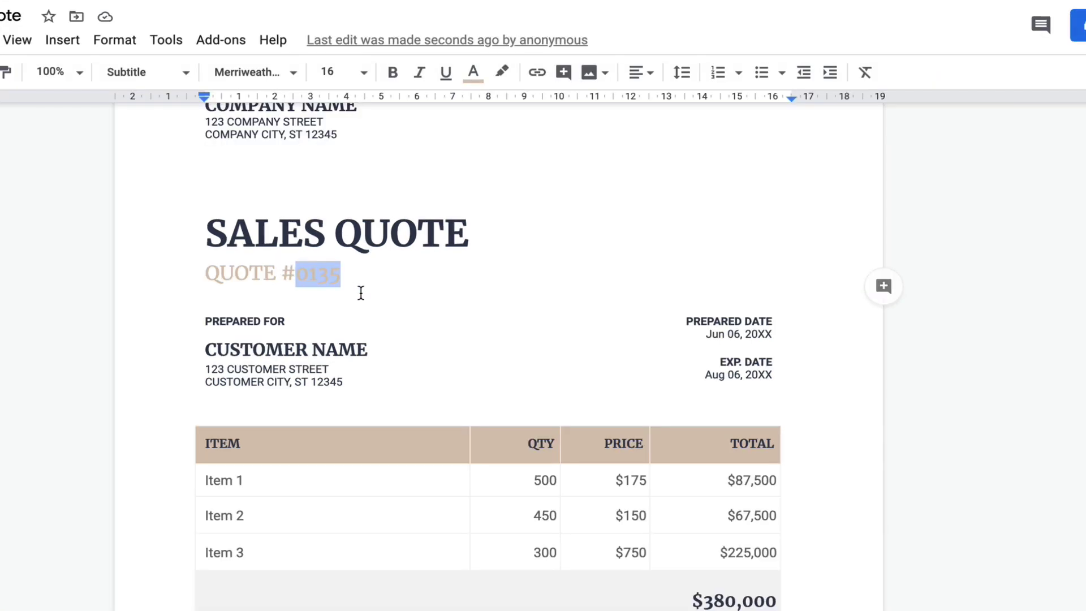
key(BackSpace)
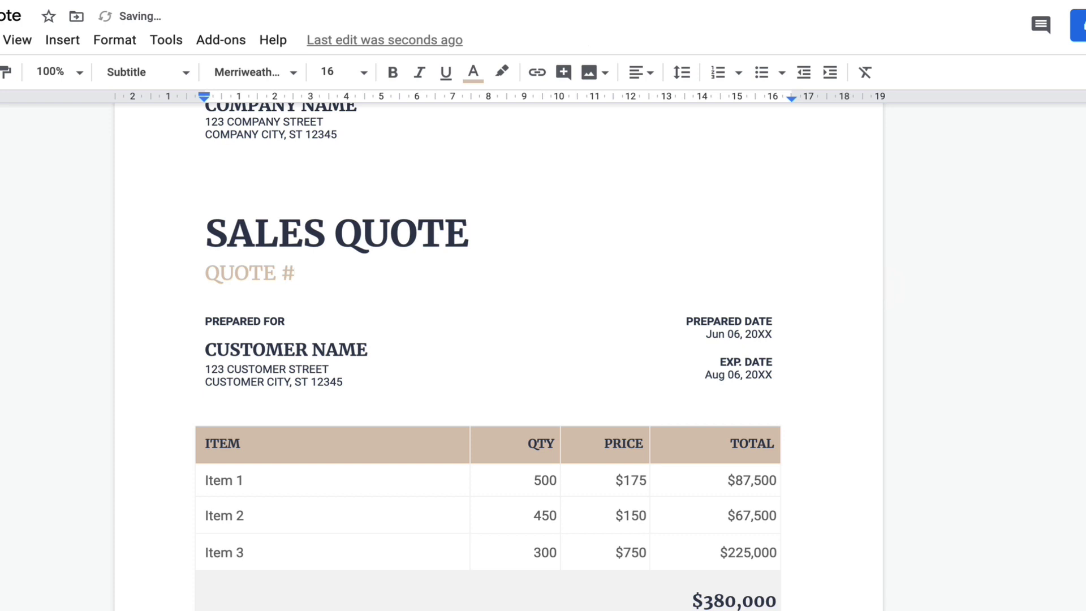
text({{)
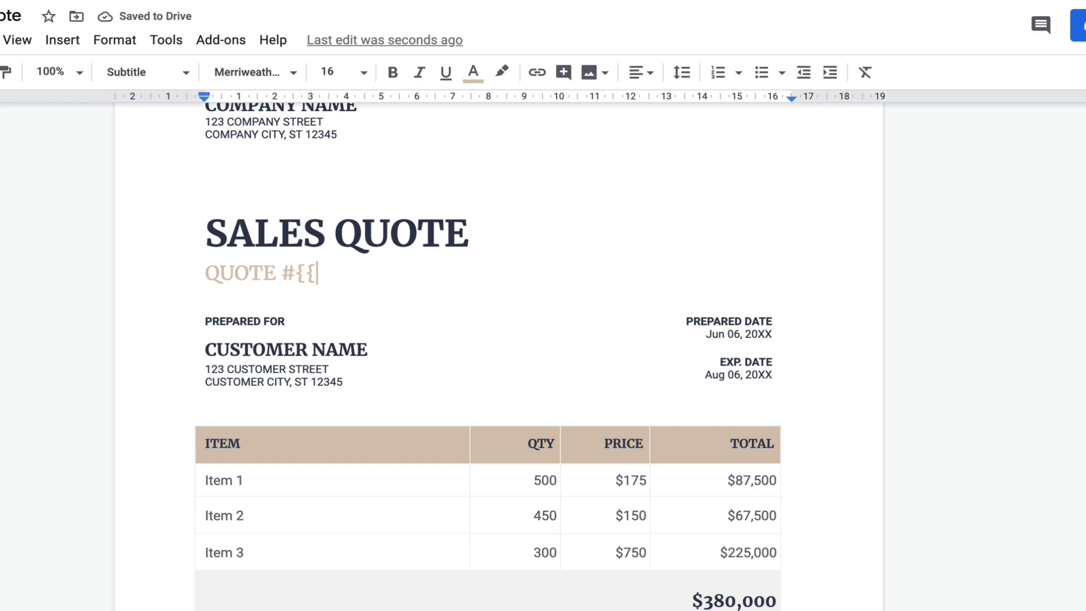
text(quote)
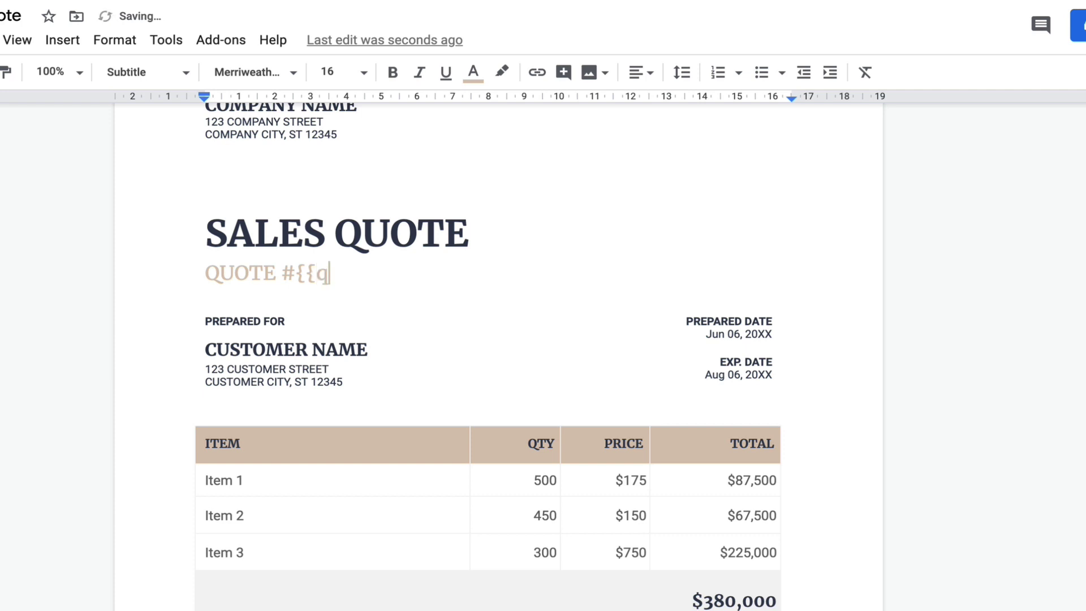
text(_number)
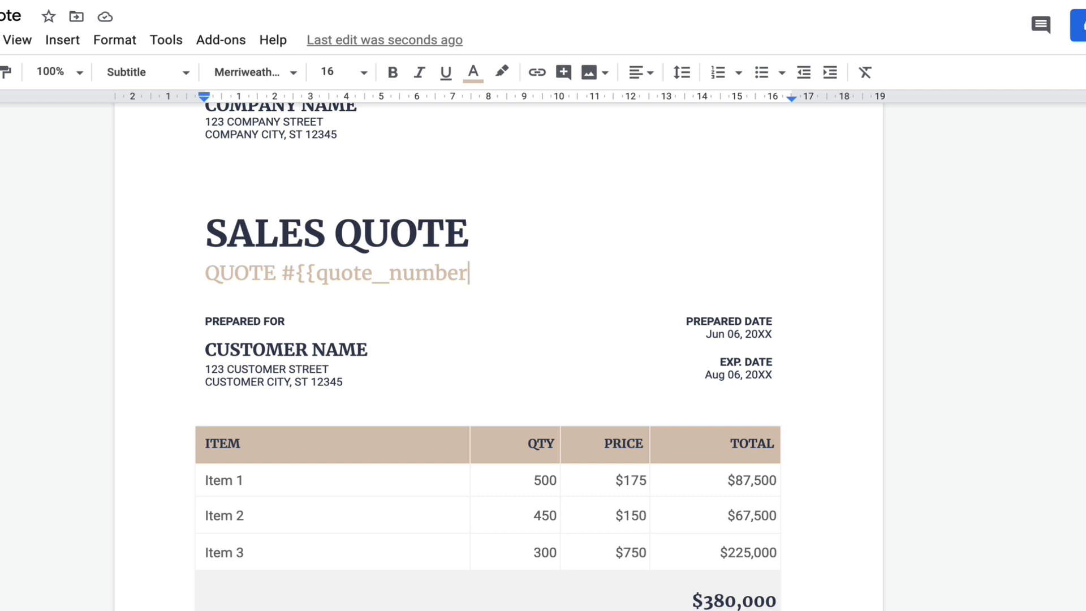
text(}})
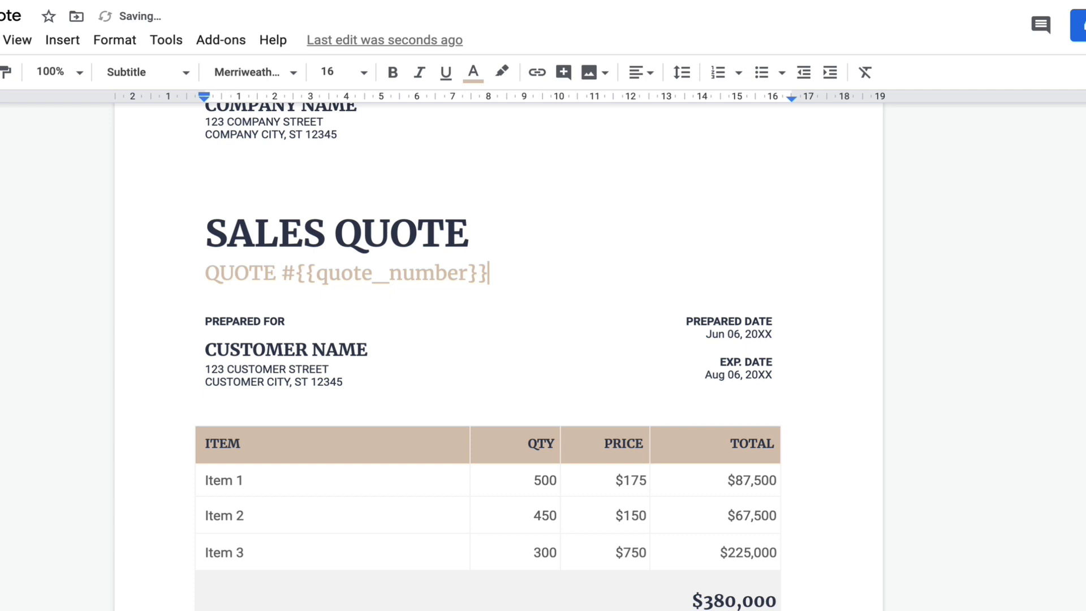
drag(296, 274, 507, 274)
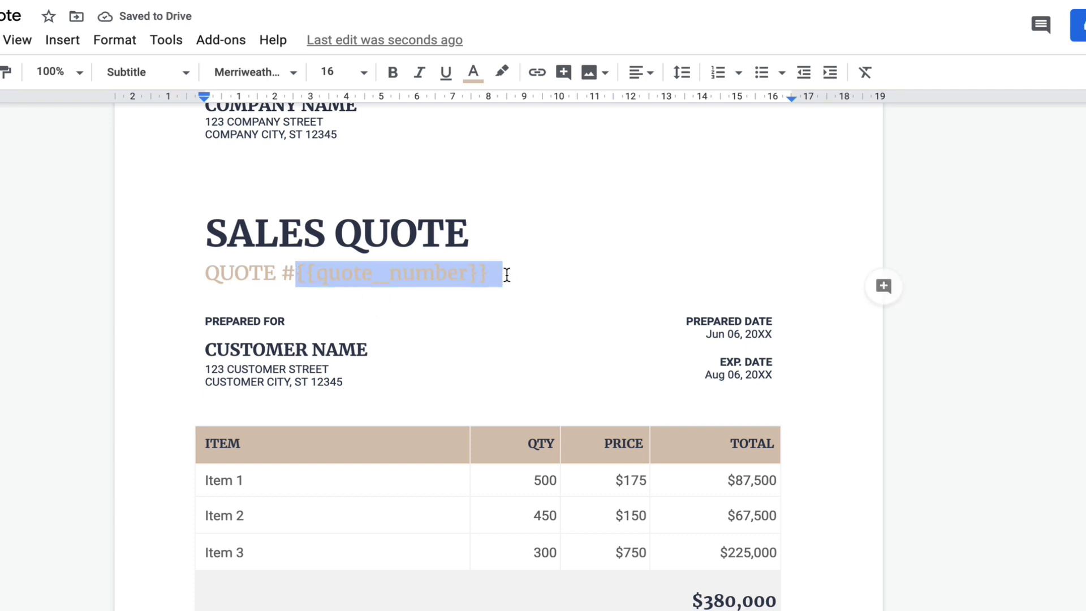
click(506, 275)
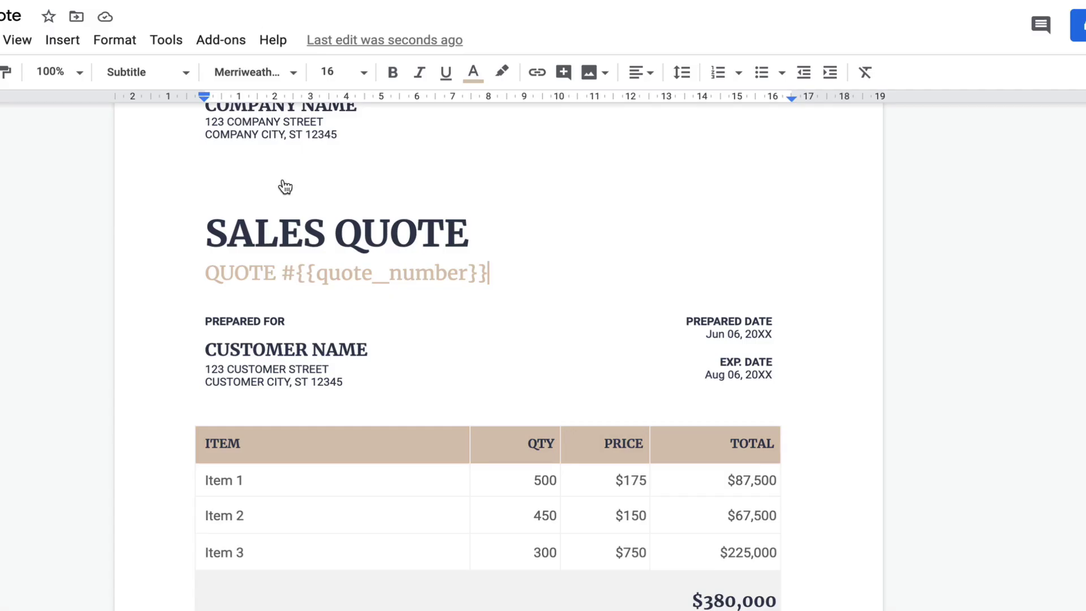
drag(296, 273, 490, 273)
click(491, 273)
scroll(247, 404, down, 1)
Step: Replace the CUSTOMER NAME heading with the {{customer_name}} placeholder
mouse_move(205, 325)
mouse_down()
mouse_move(370, 324)
mouse_move(224, 324)
mouse_up()
click(368, 324)
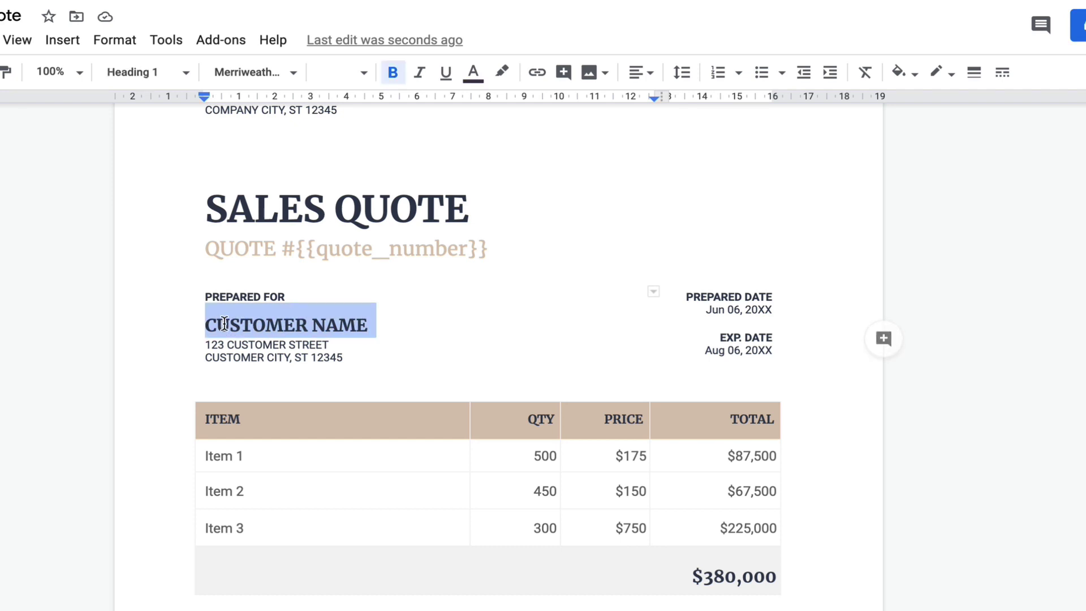
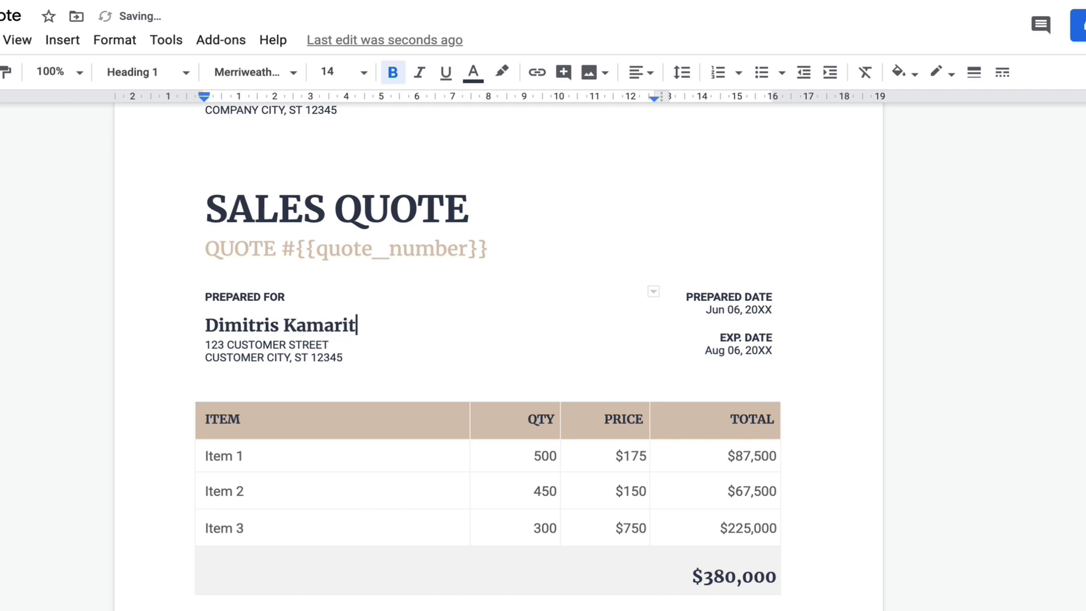
key(ctrl+BackSpace)
key(ctrl+BackSpace)
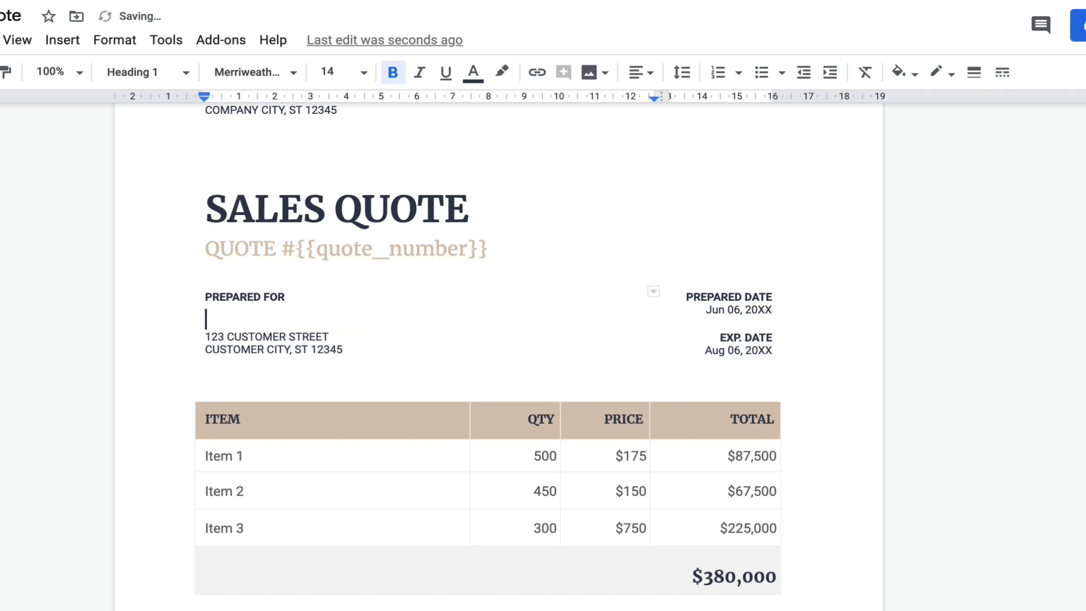
key(ctrl+z)
key(ctrl+z)
key(ctrl+z)
key(ctrl+z)
key(ctrl+z)
key(ctrl+z)
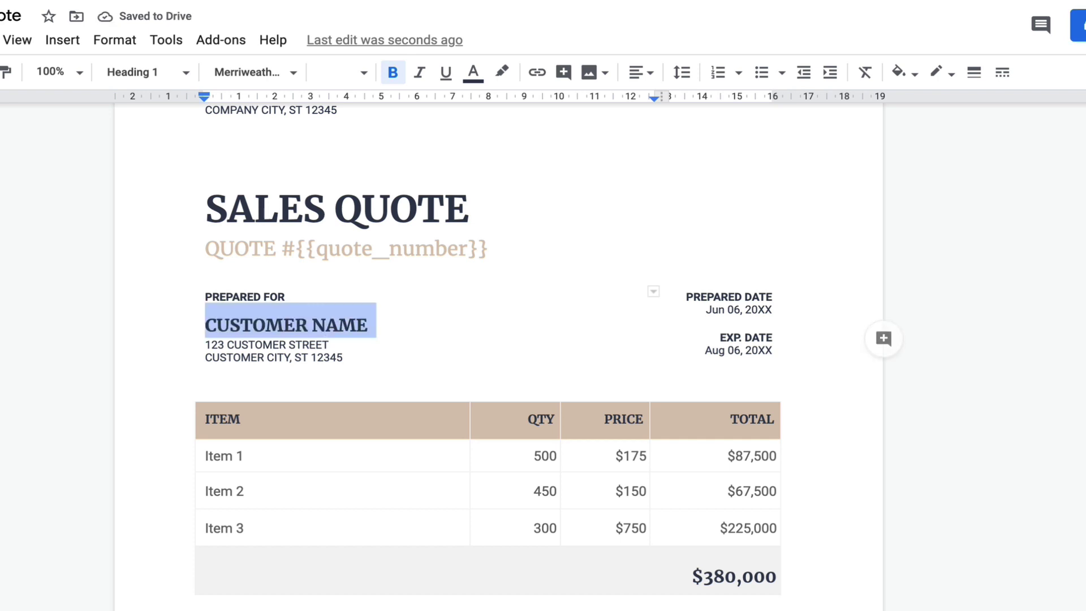
click(229, 325)
drag(207, 327, 364, 329)
text({{)
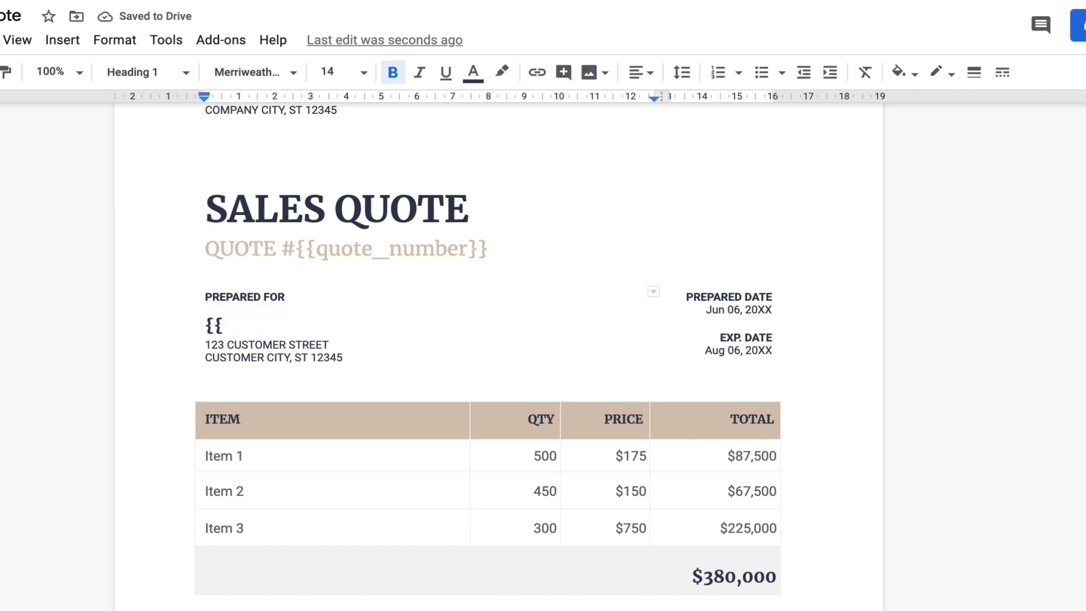
text(custo)
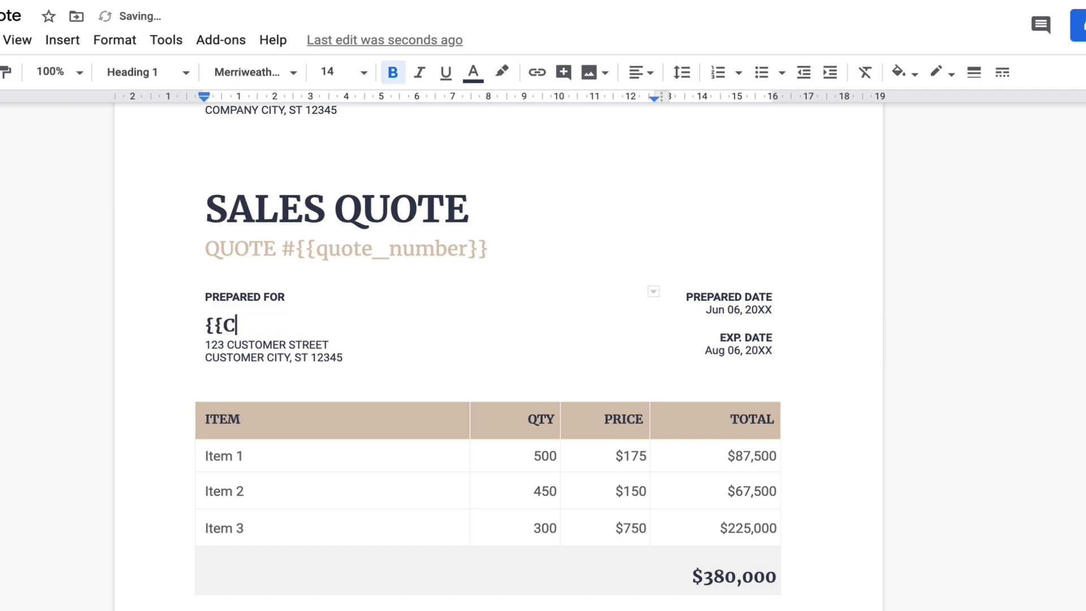
text(mer)
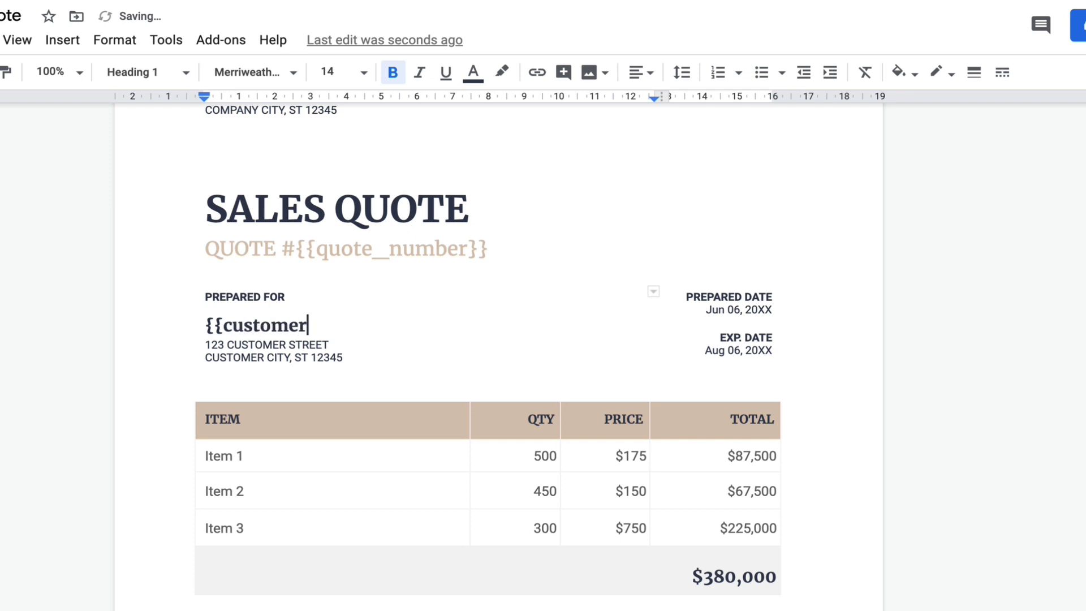
text(_name)
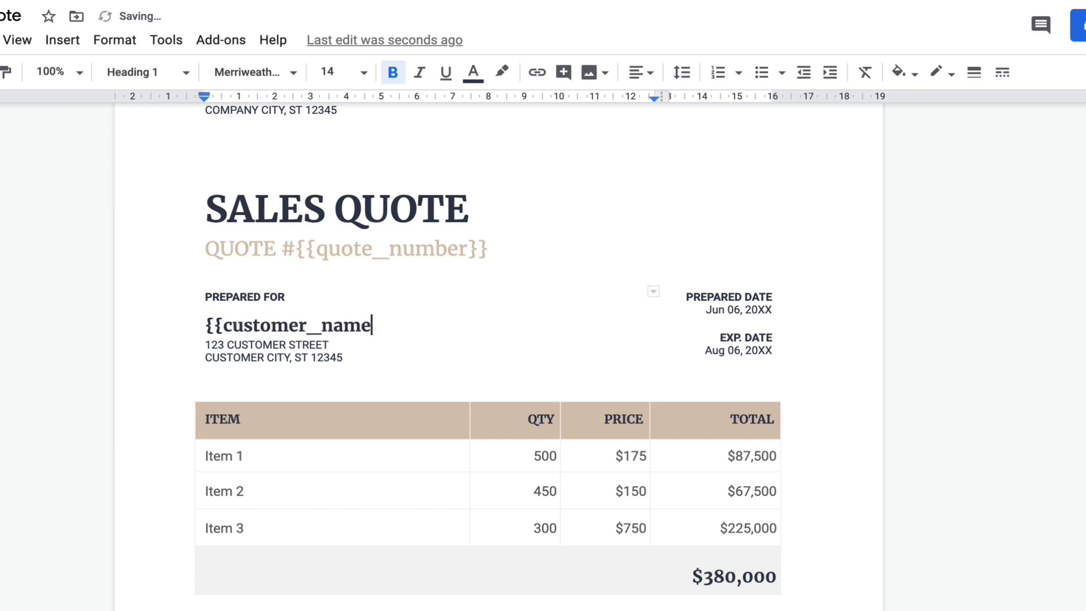
text(}})
Step: Replace the two address lines with {{customer_address}} and the date Jun 06, 20XX with {{prepare_date}}
drag(204, 344, 343, 357)
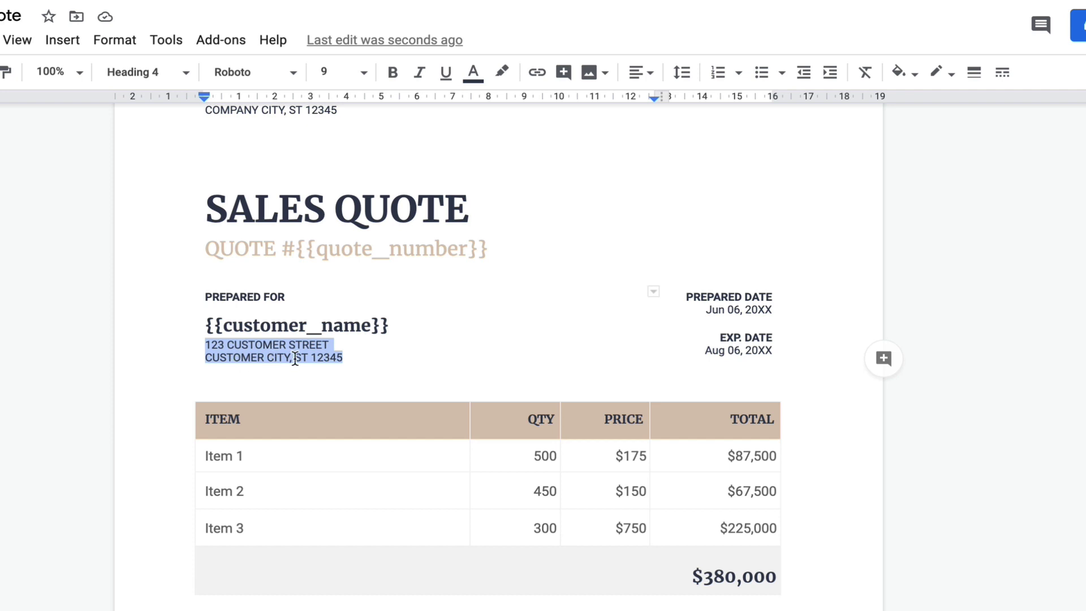
text({{)
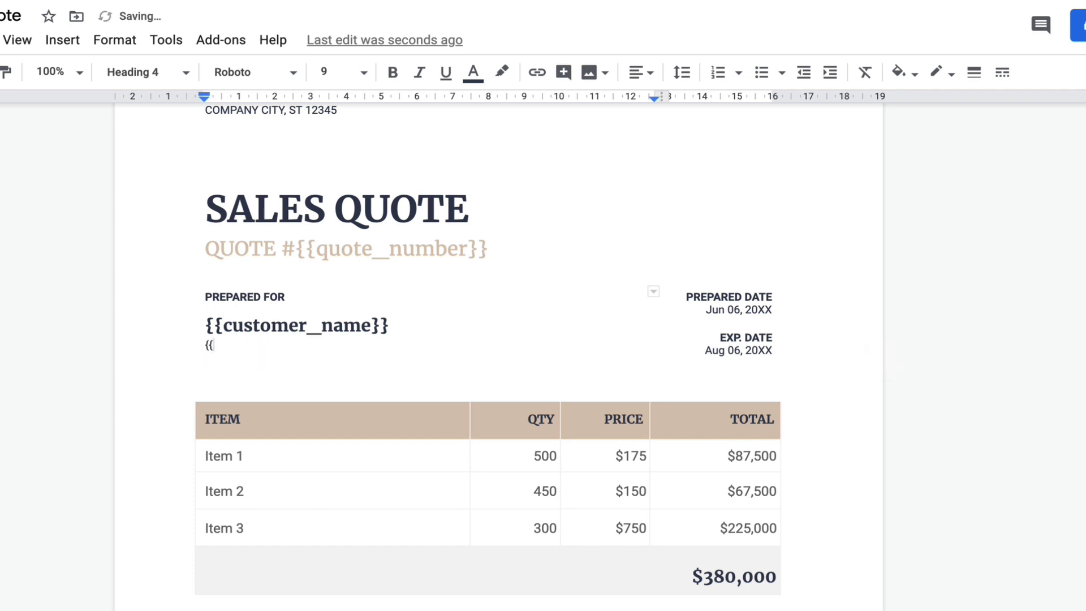
text(customer_address)
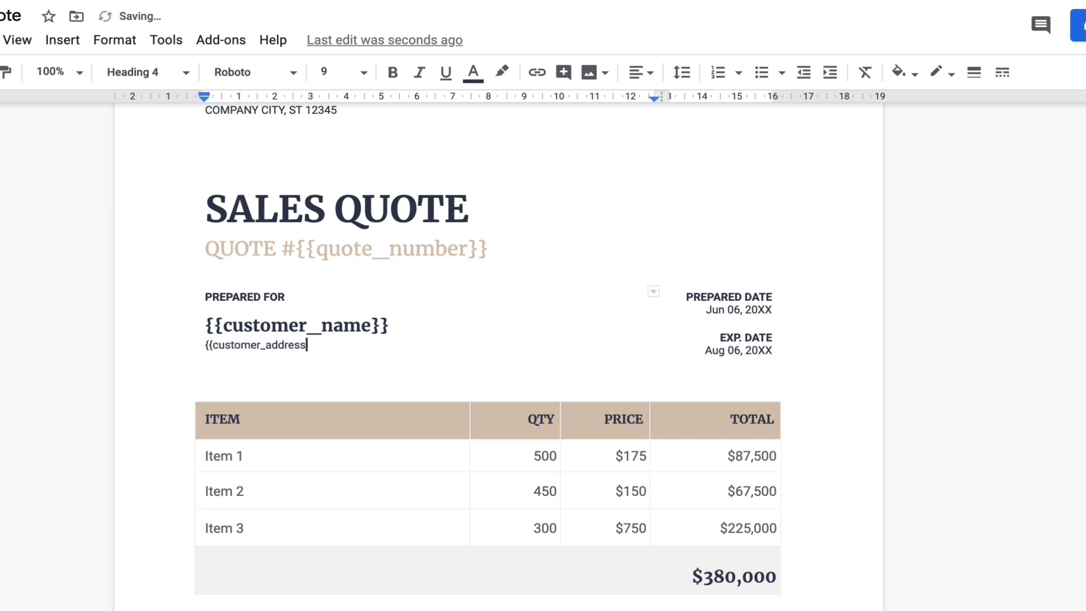
text(}})
drag(707, 310, 771, 309)
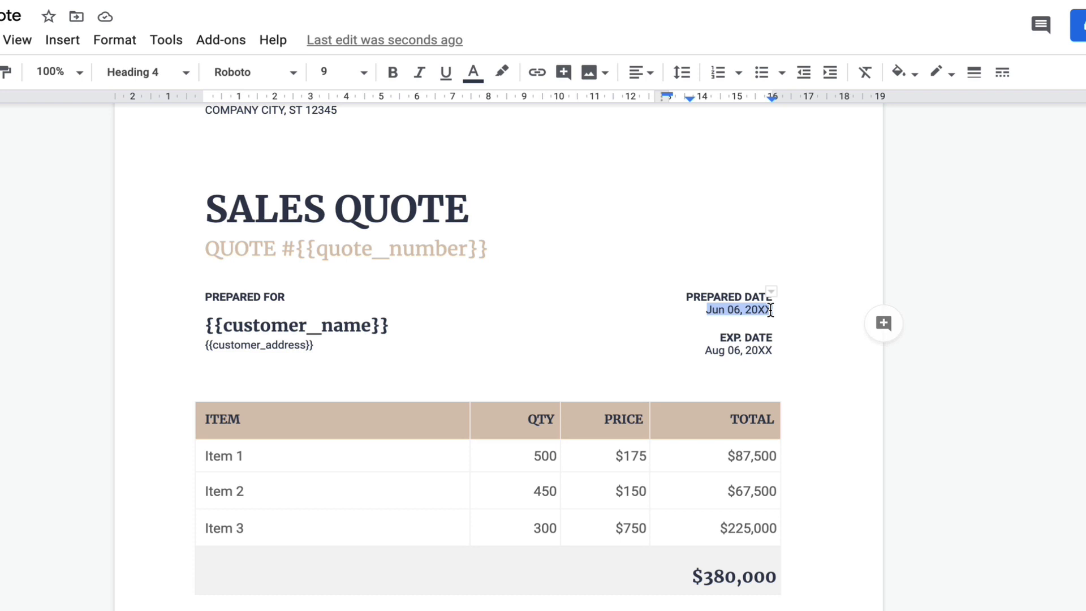
text({{)
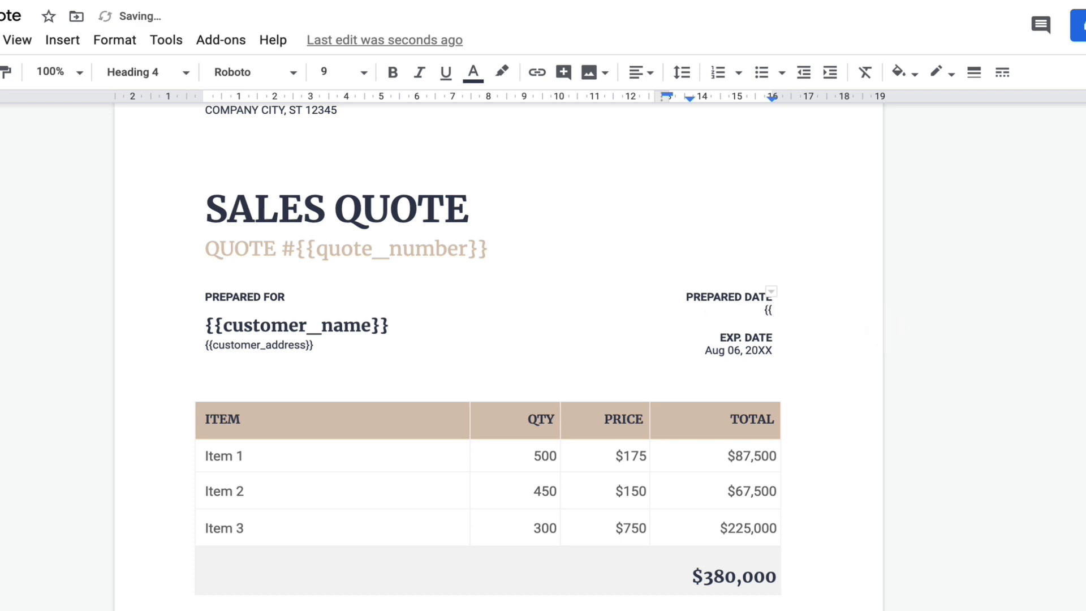
text(prepare_date}})
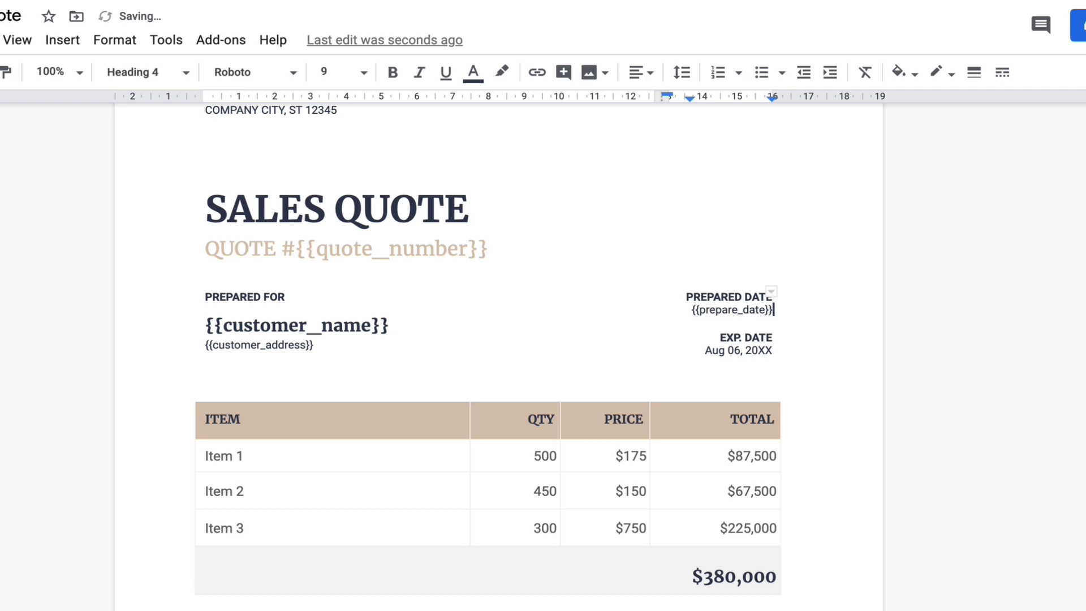
click(531, 257)
scroll(532, 257, up, 2)
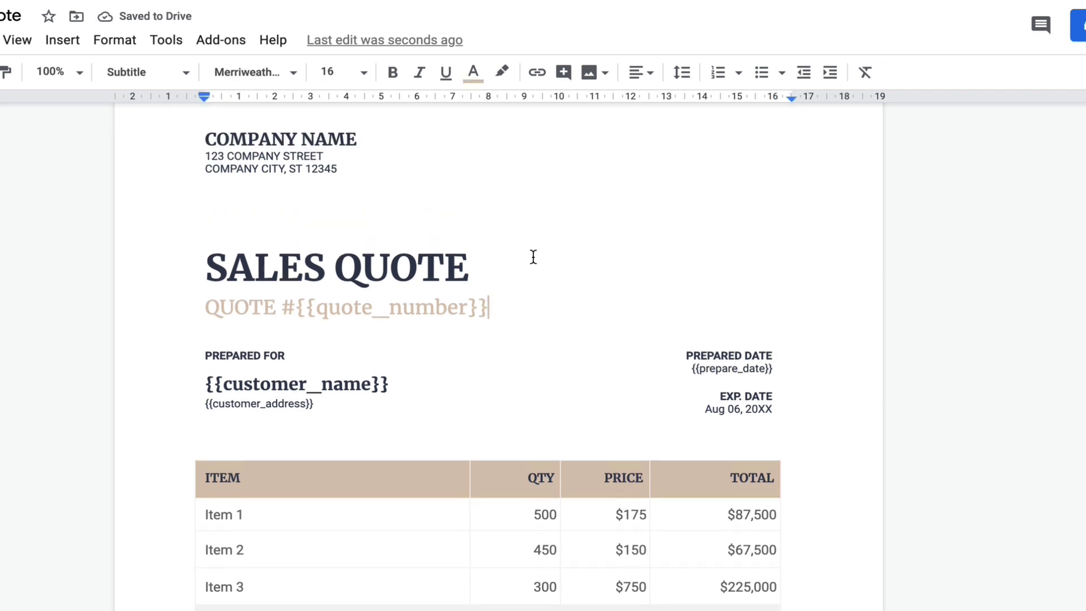
scroll(533, 256, down, 1)
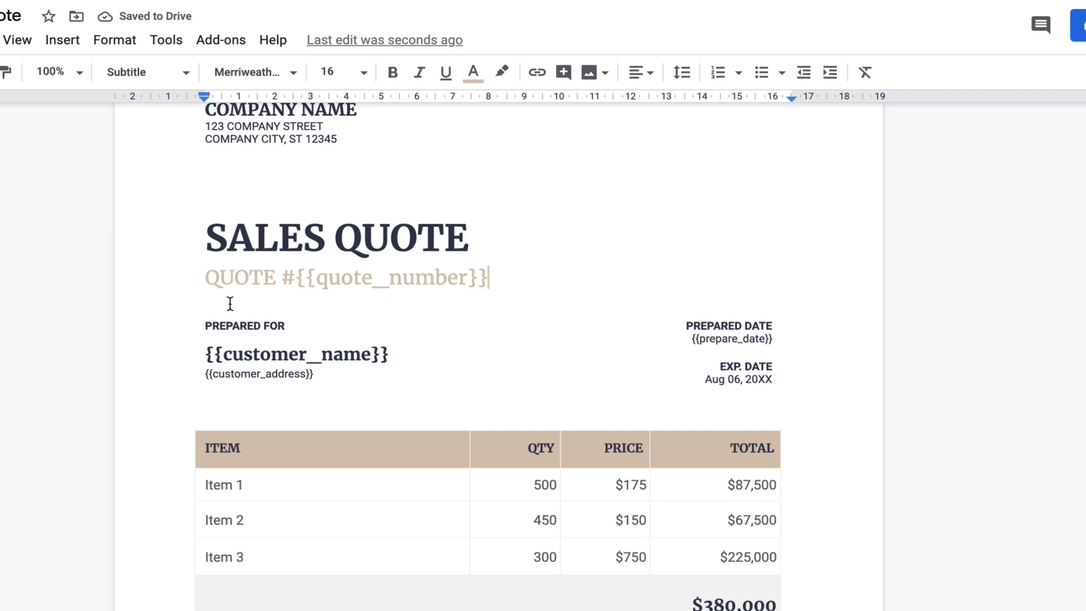
scroll(441, 555, down, 9)
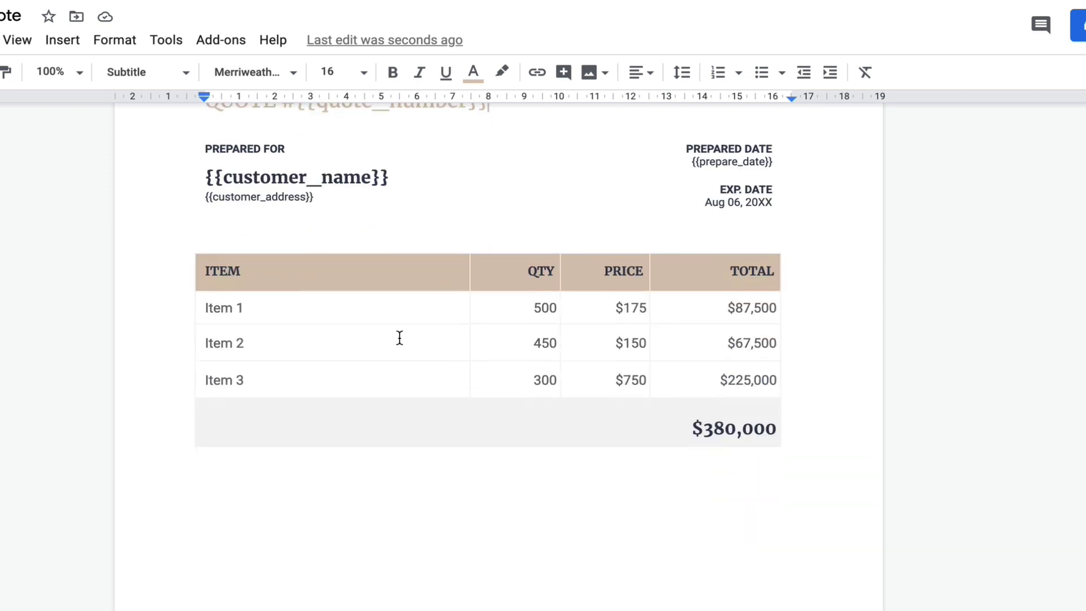
scroll(501, 461, up, 9)
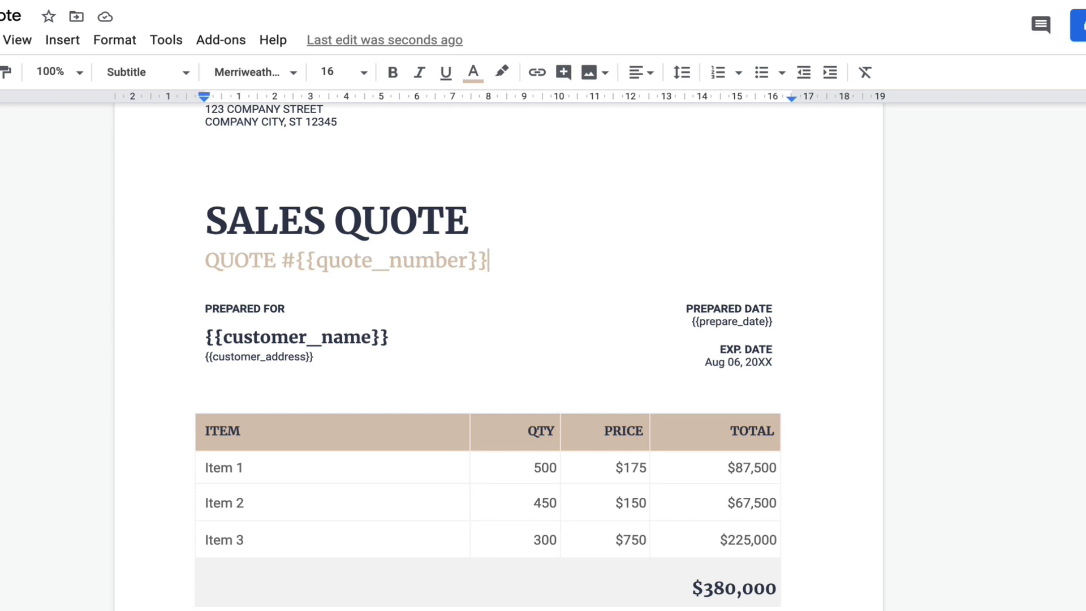
scroll(507, 547, down, 3)
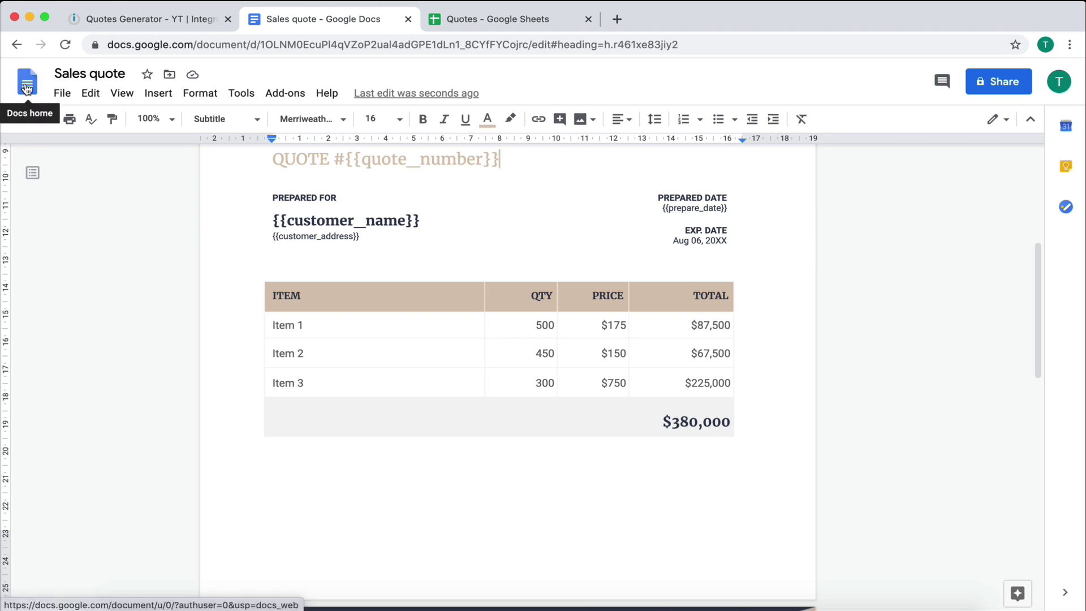
Step: Move one recent Sales quote copy to the bin and leave the page so the document reloads
click(27, 87)
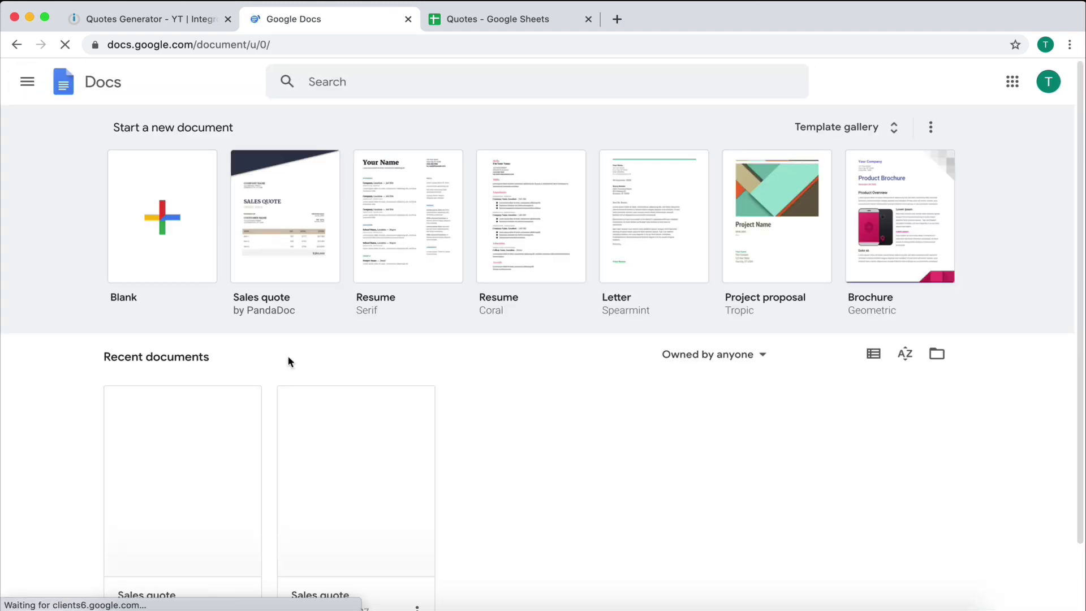
scroll(531, 478, down, 2)
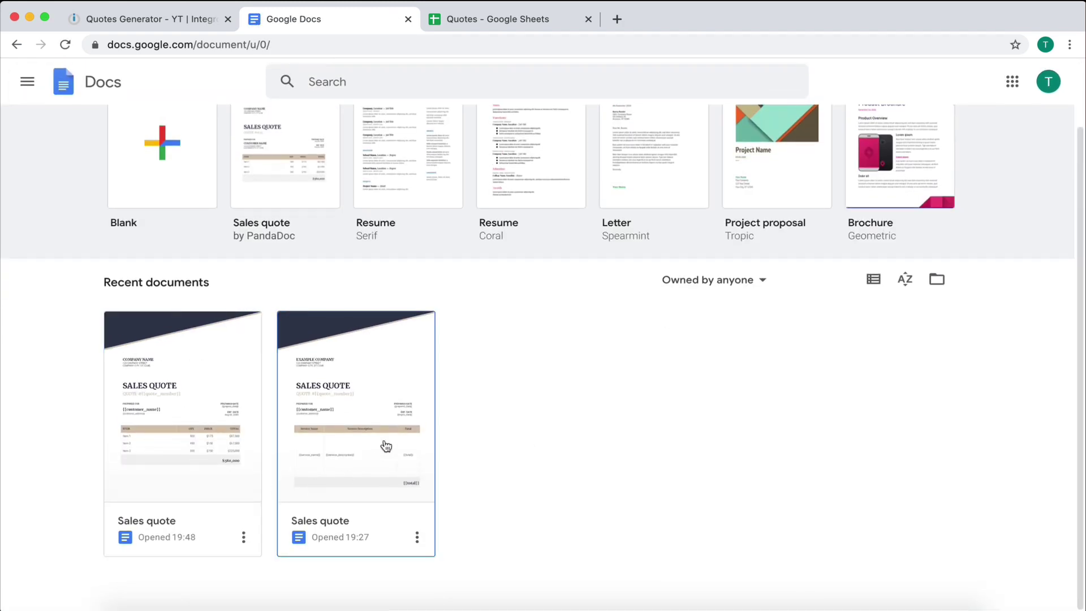
click(245, 539)
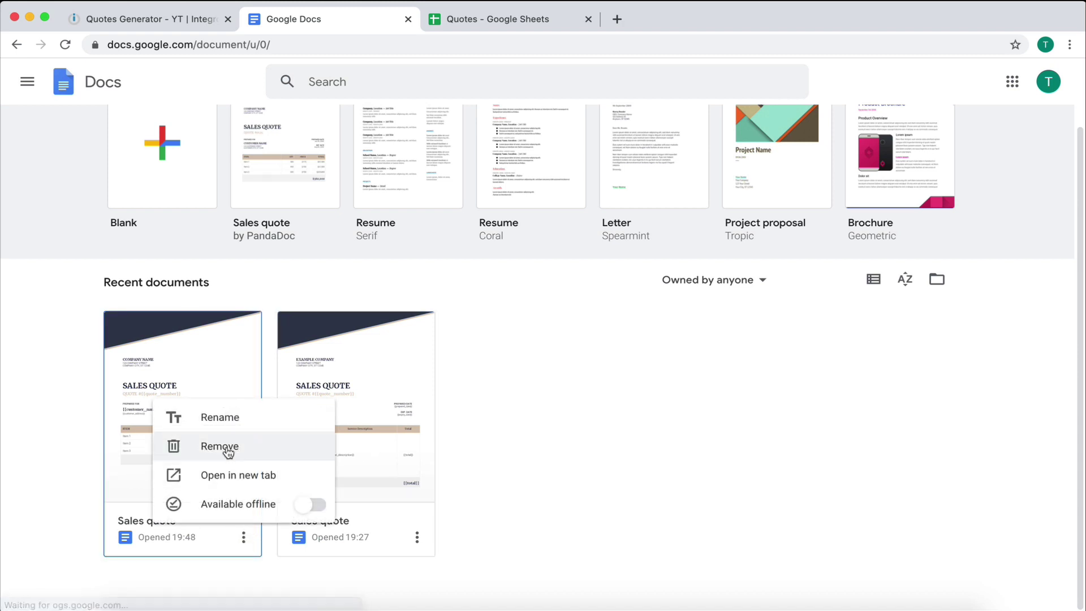
click(218, 449)
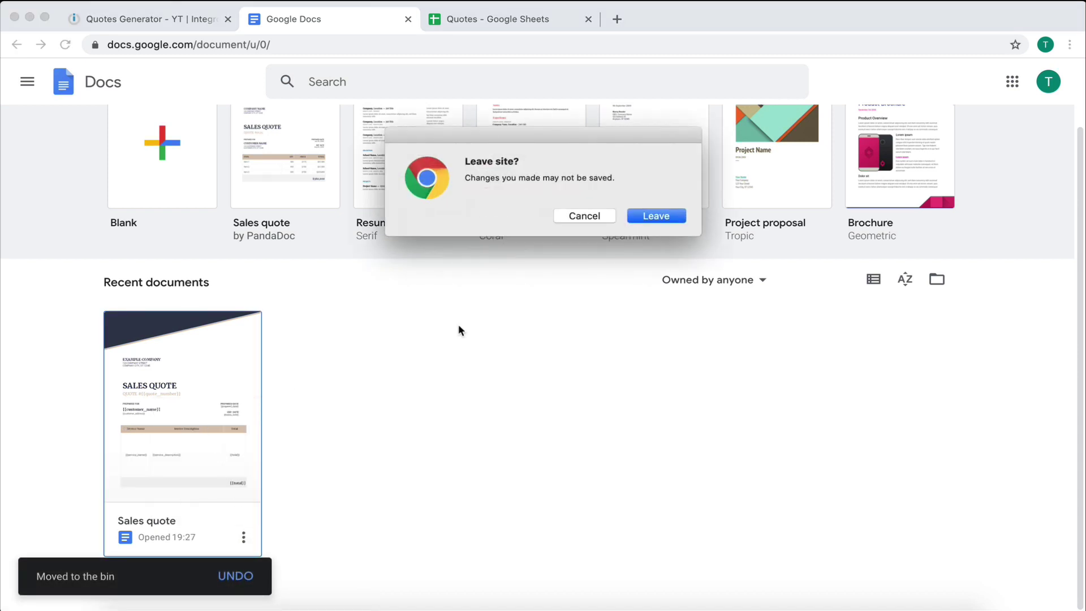
click(638, 214)
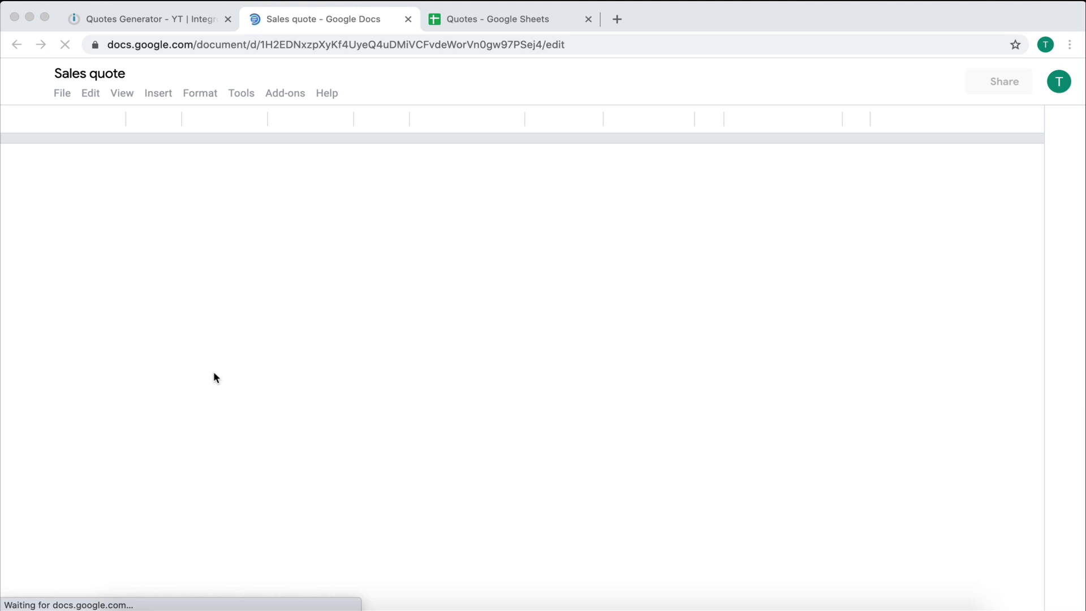
scroll(430, 408, down, 5)
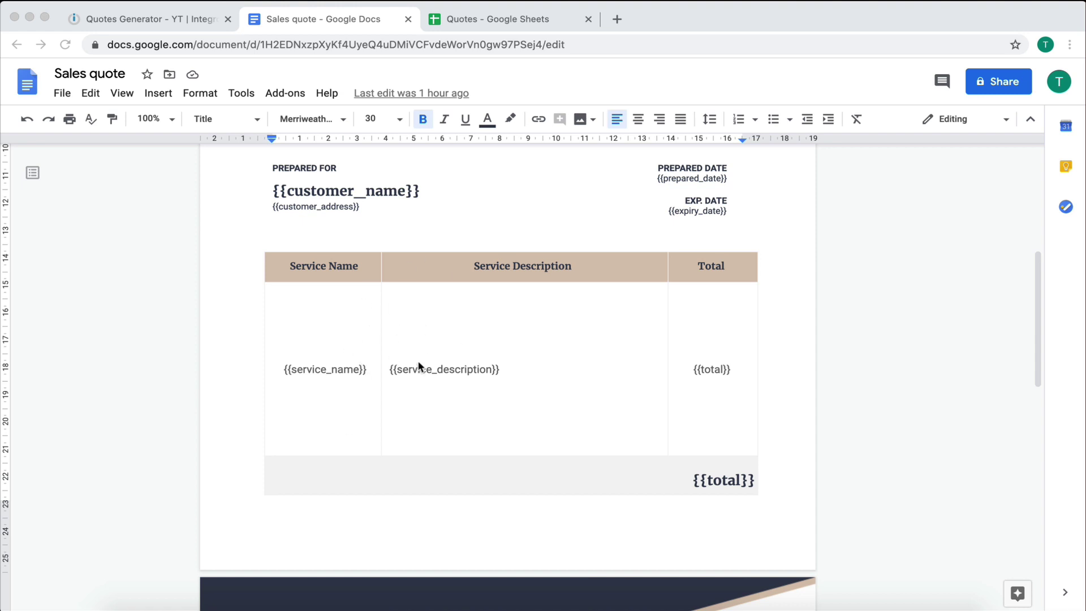
scroll(709, 458, up, 3)
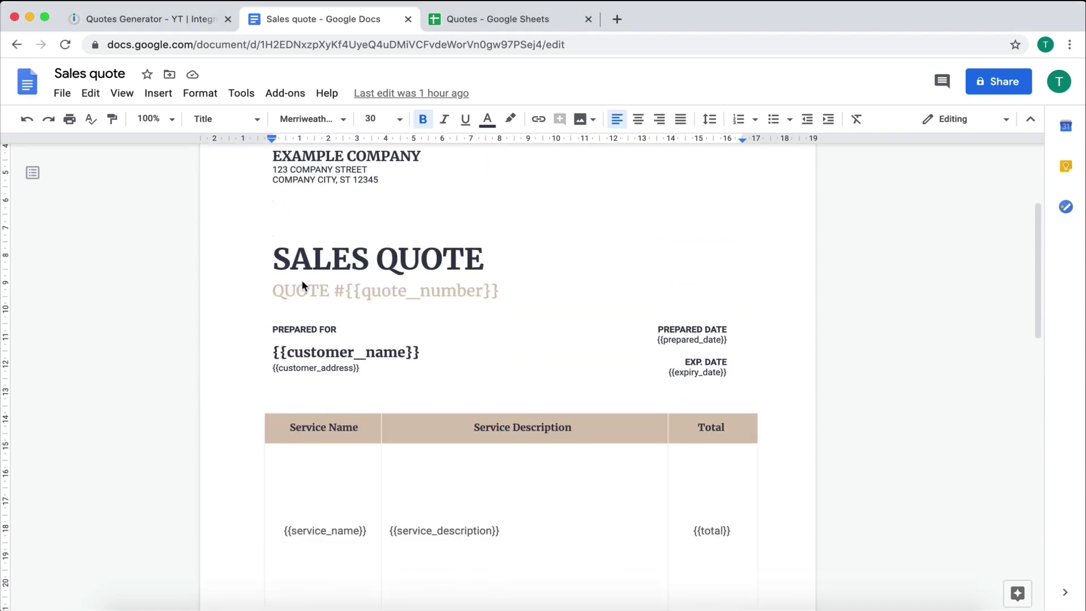
drag(344, 291, 499, 288)
drag(274, 351, 431, 352)
click(434, 352)
drag(277, 366, 363, 368)
click(363, 368)
scroll(410, 357, down, 2)
scroll(410, 357, down, 1)
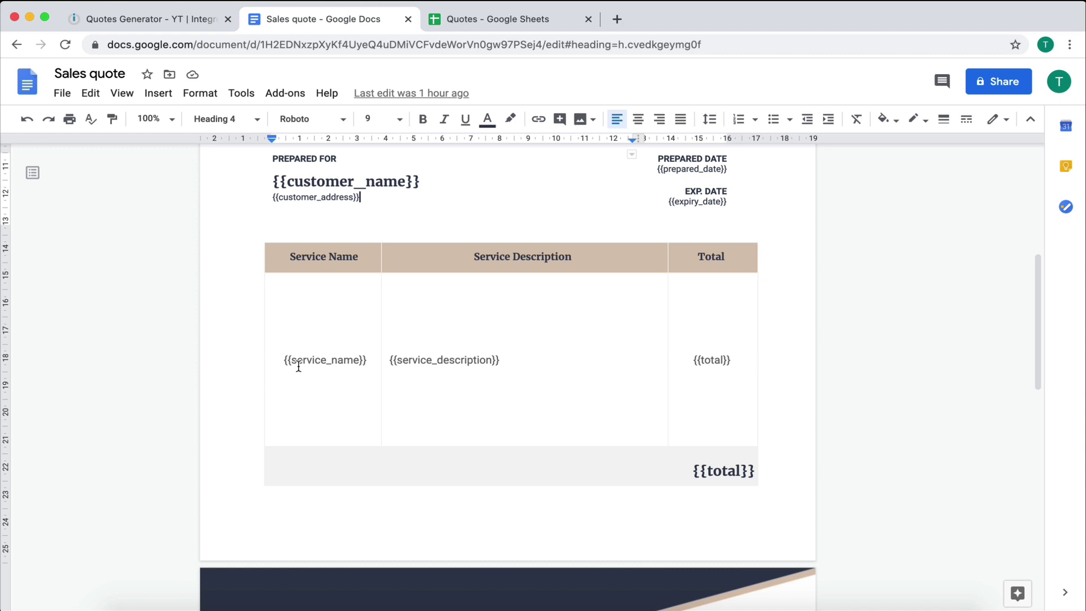
drag(283, 359, 500, 359)
click(650, 354)
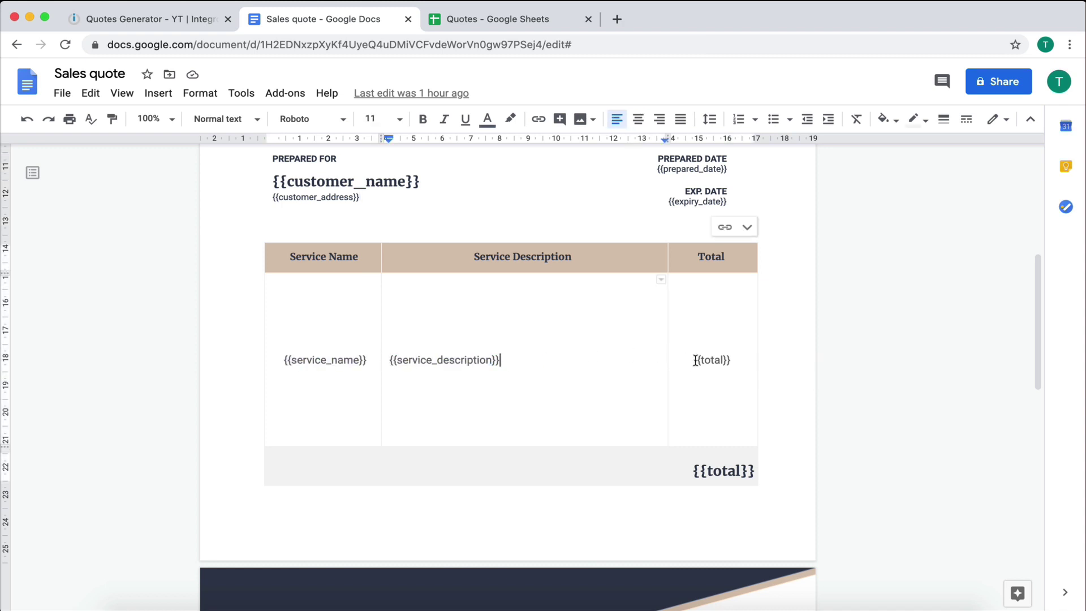
drag(693, 360, 732, 359)
click(731, 360)
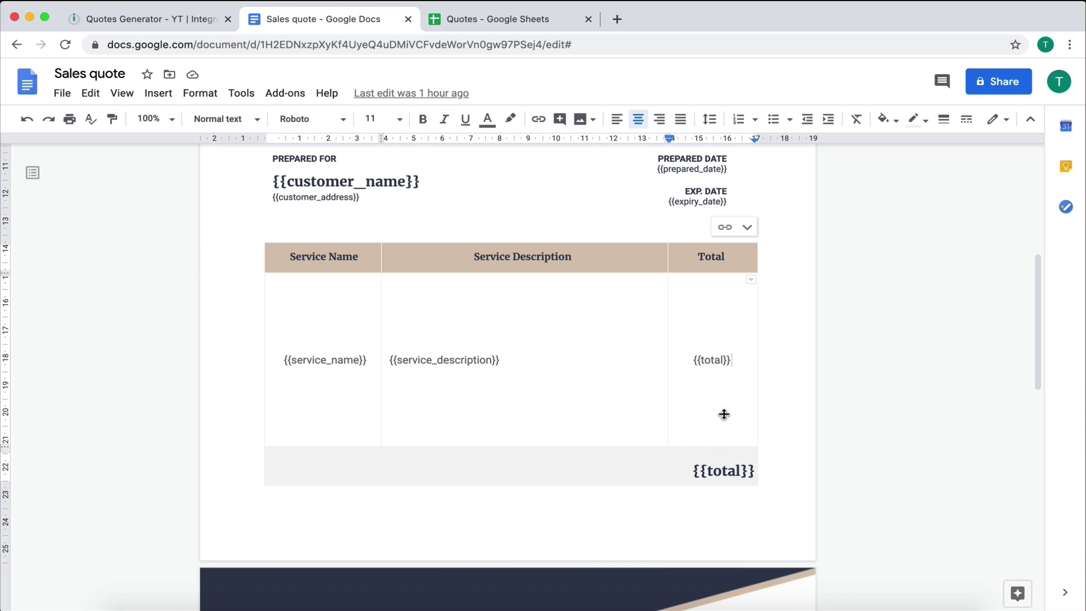
scroll(488, 405, down, 5)
scroll(488, 405, down, 5)
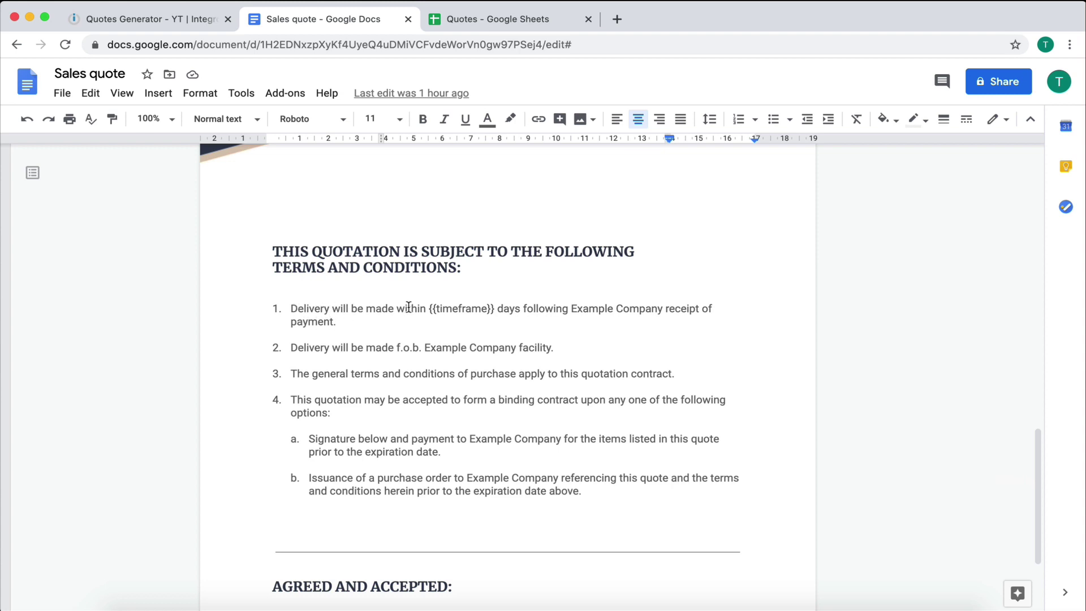
drag(431, 308, 495, 309)
text(3)
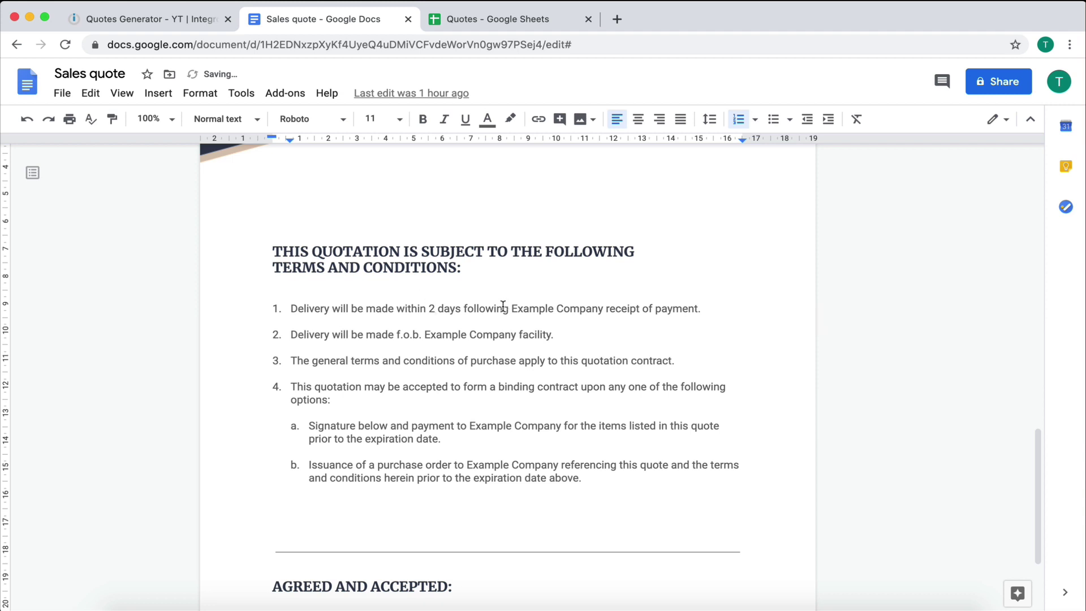
key(super+z)
click(490, 342)
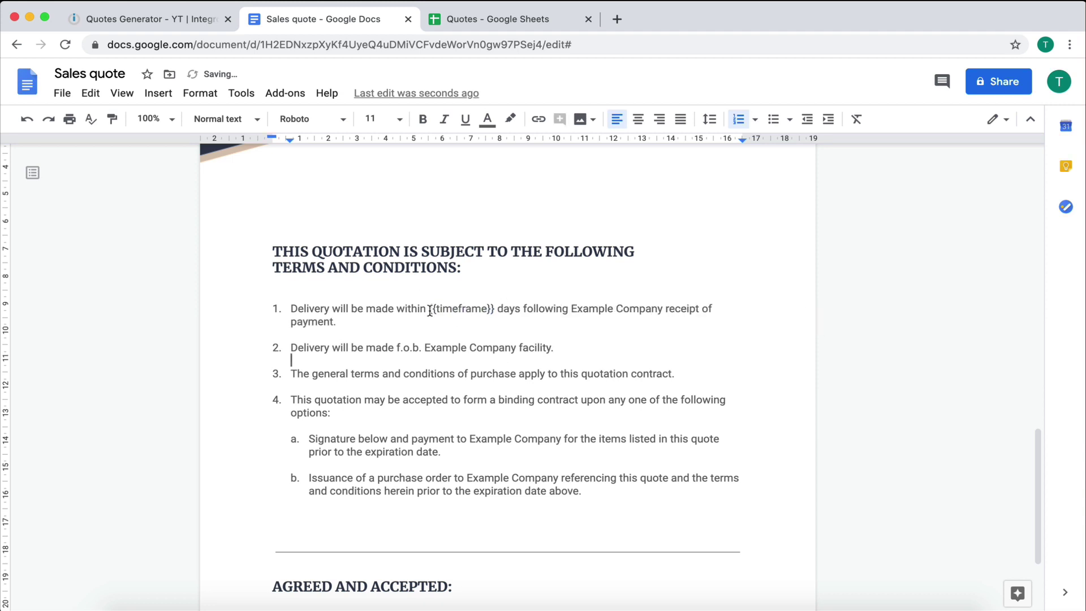
drag(430, 310, 495, 309)
click(514, 421)
scroll(482, 361, down, 3)
scroll(481, 363, up, 5)
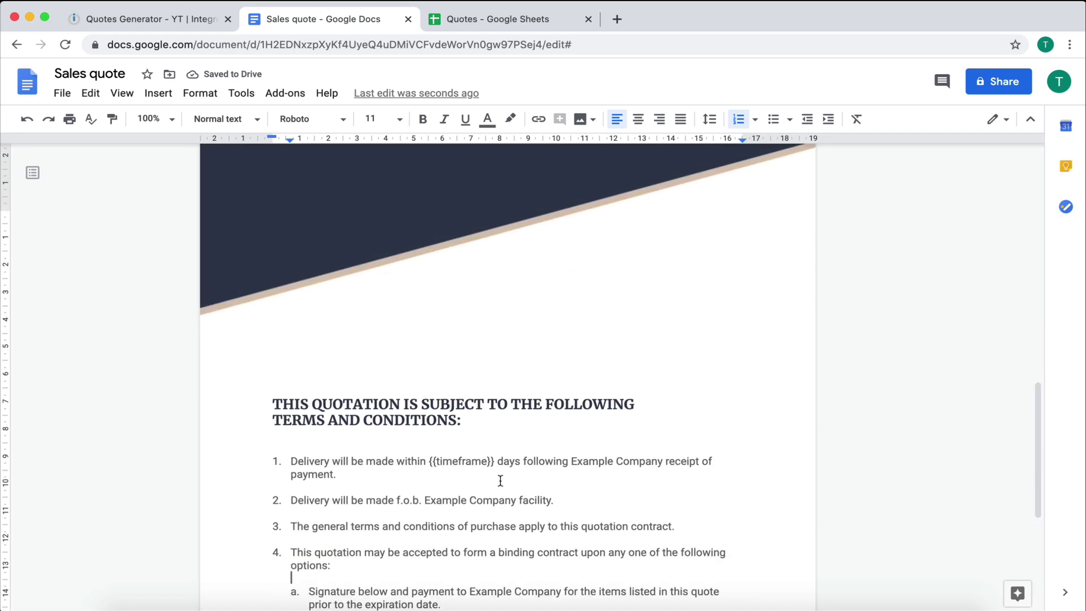
scroll(501, 480, up, 10)
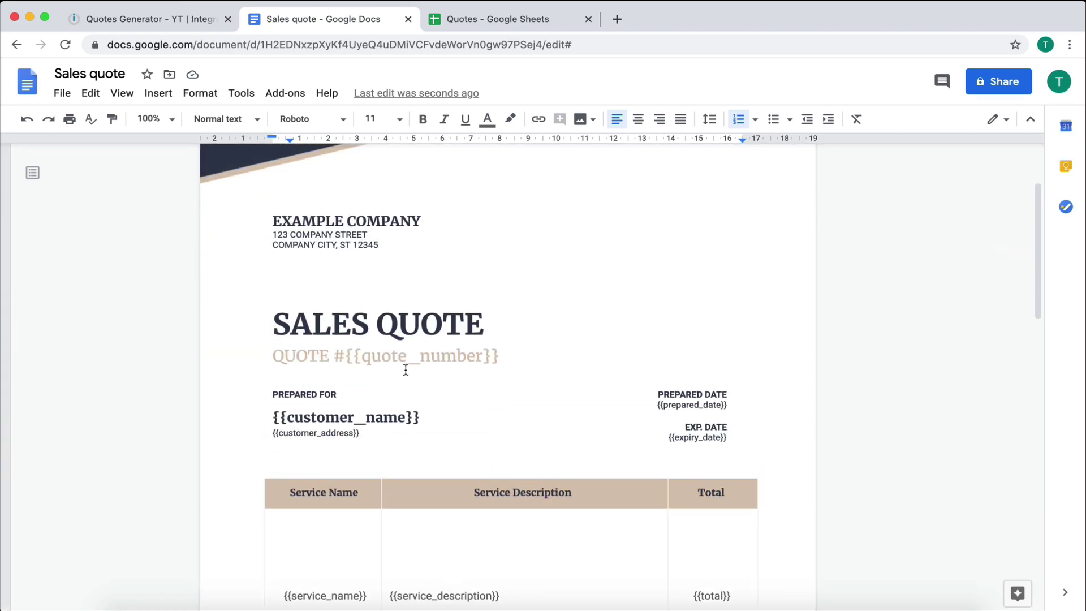
scroll(406, 369, down, 3)
scroll(405, 369, up, 2)
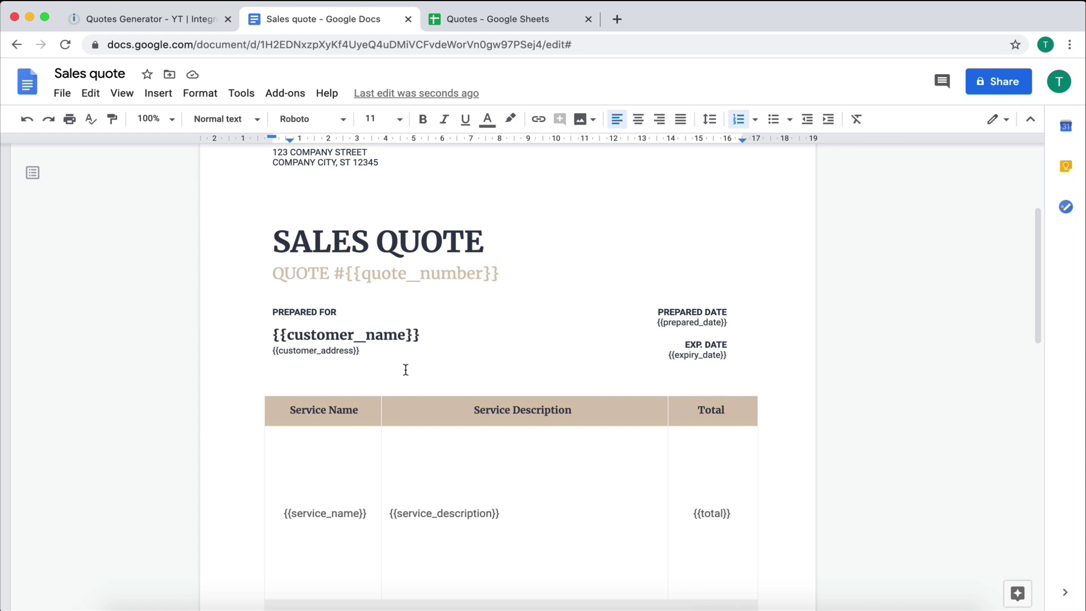
scroll(553, 311, up, 1)
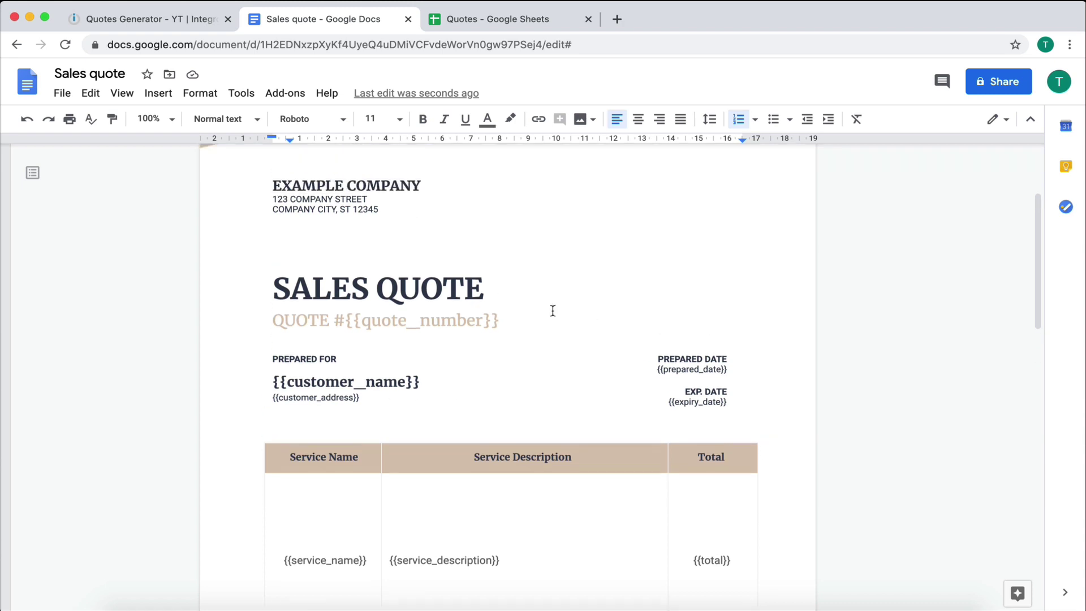
scroll(553, 310, up, 1)
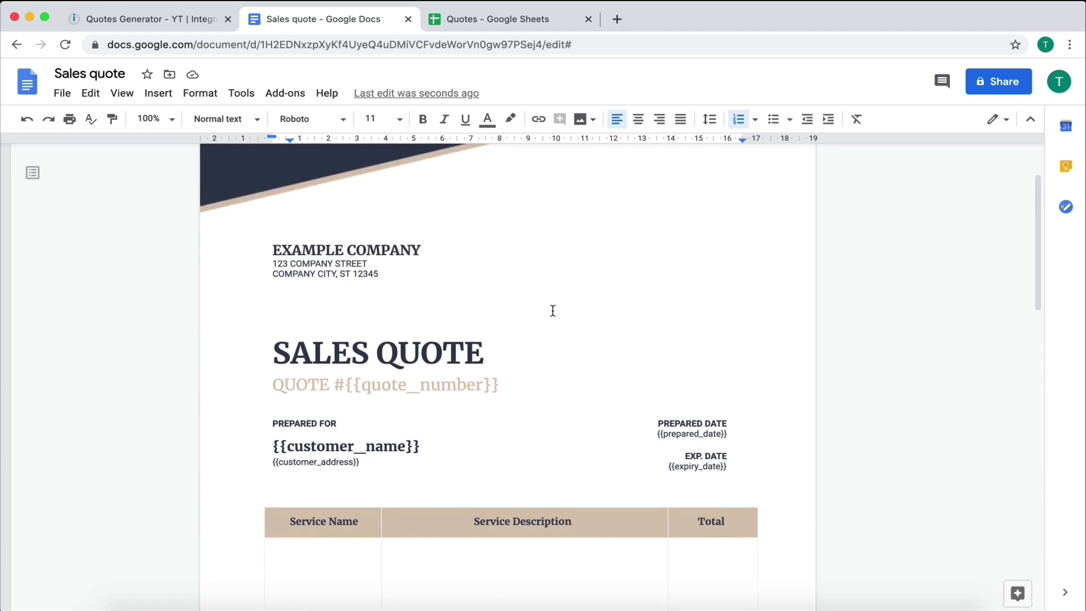
scroll(553, 311, down, 2)
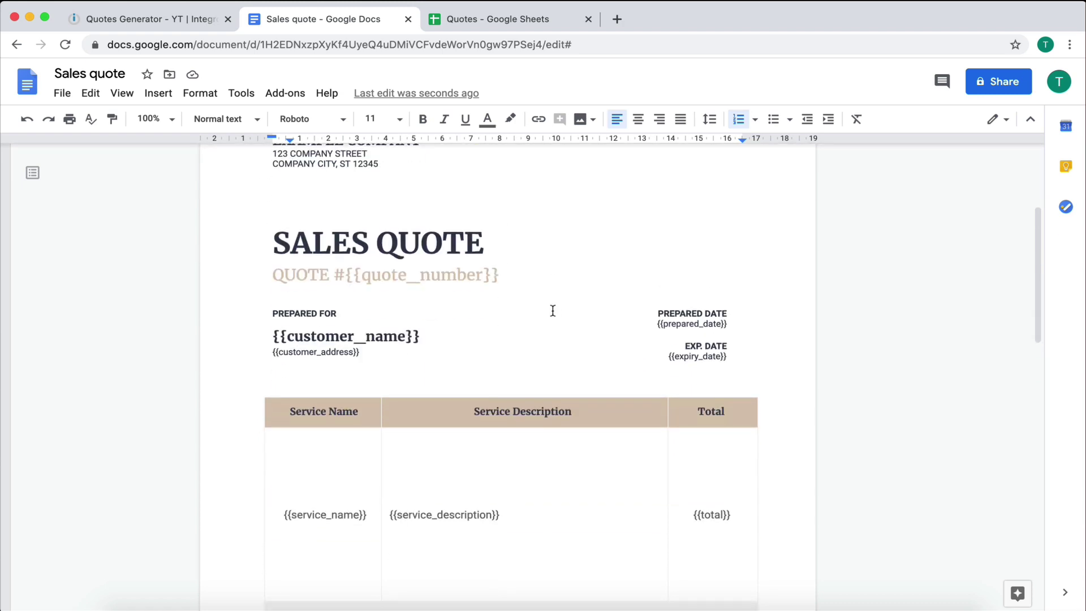
Step: Add a Google Docs 'Create a Document from a Template' module as the scenario's first module
click(160, 18)
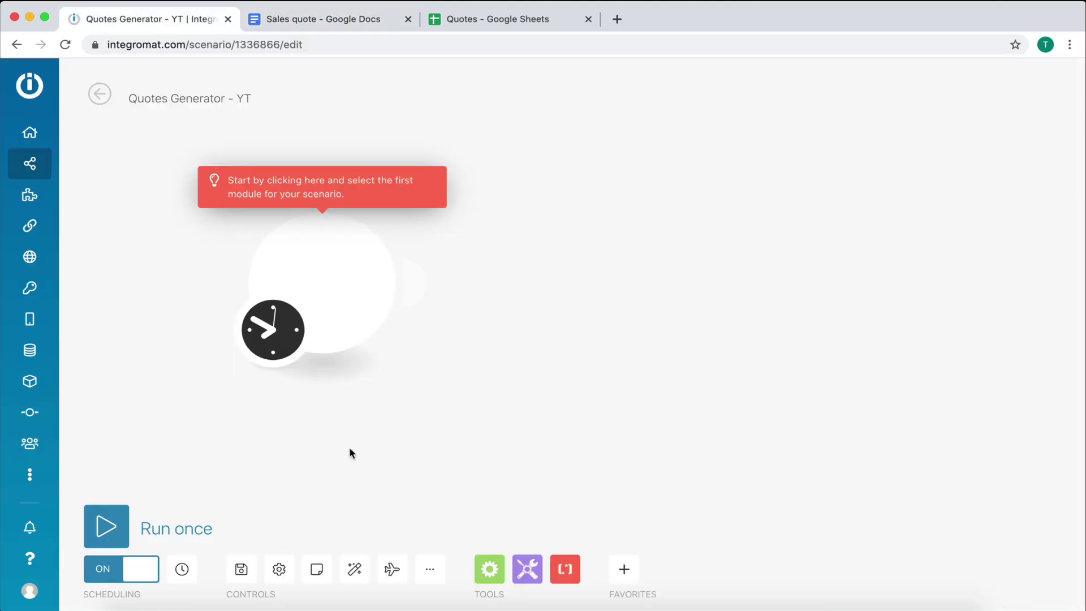
click(314, 279)
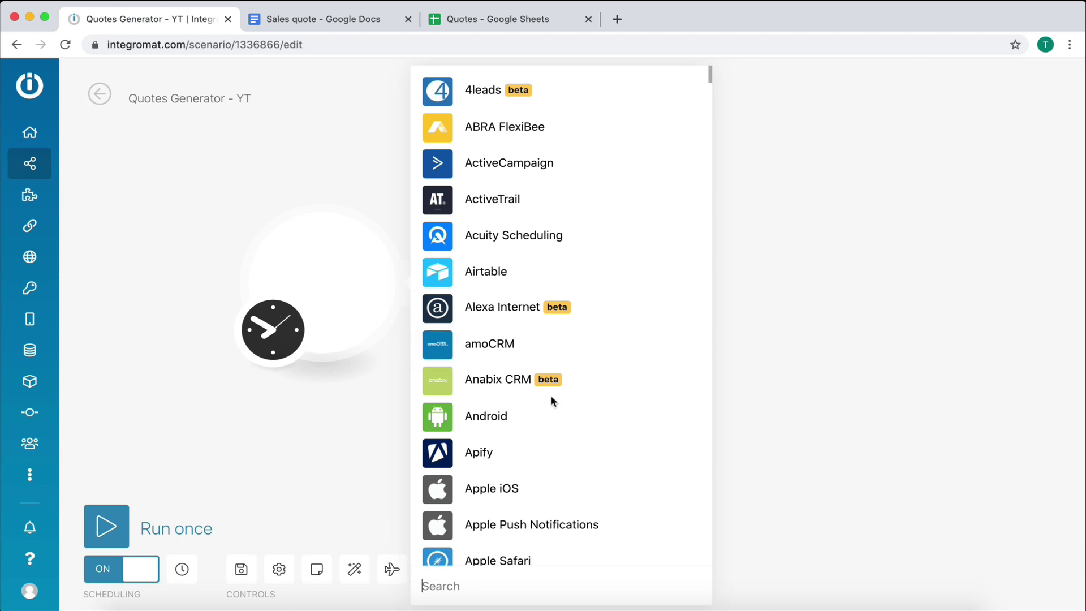
scroll(552, 397, down, 5)
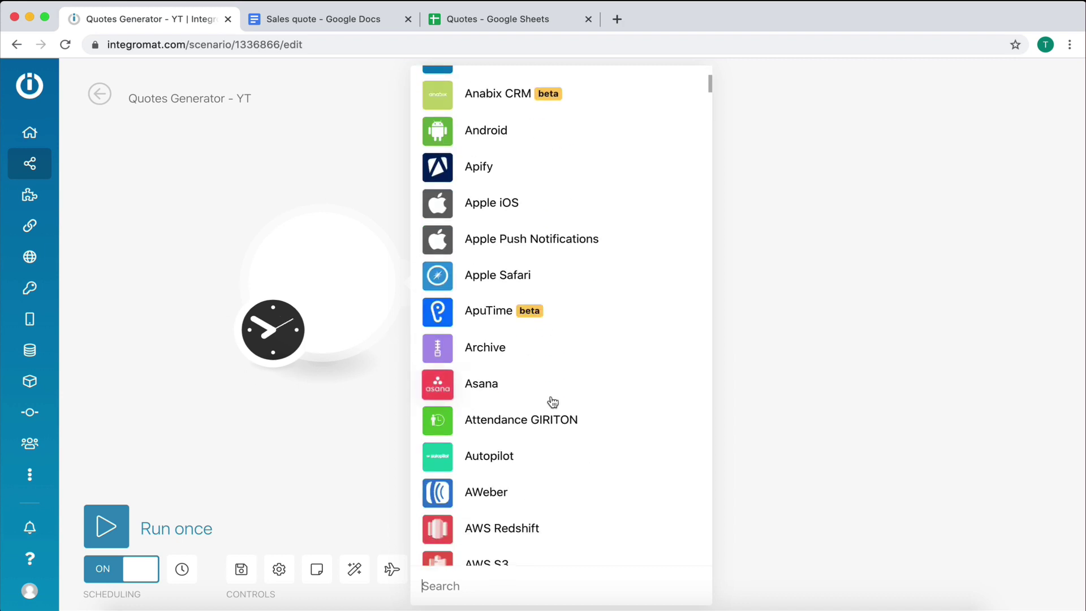
text(google )
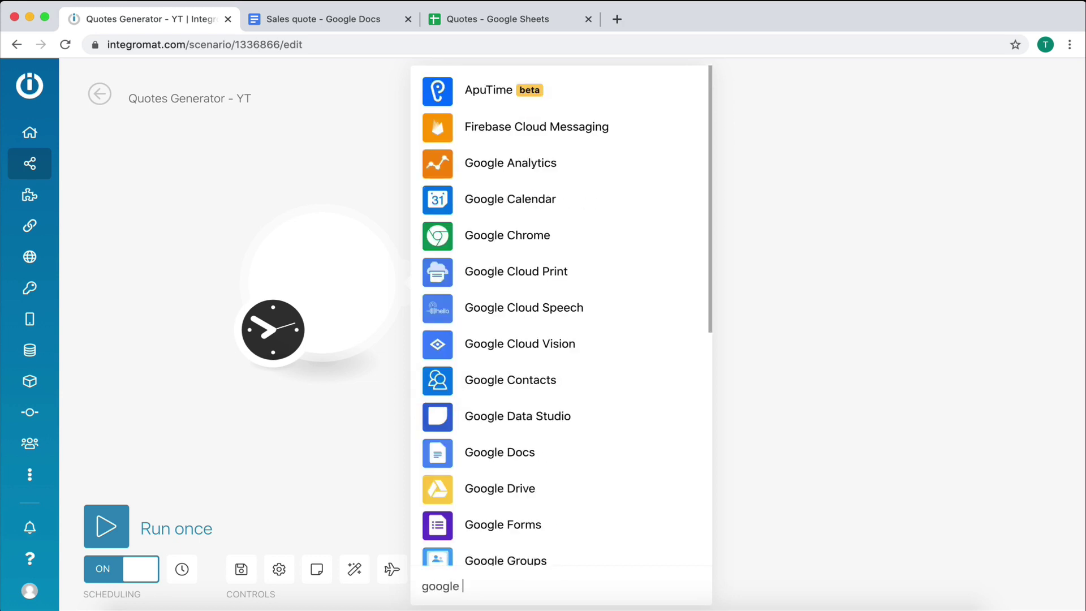
text(docs)
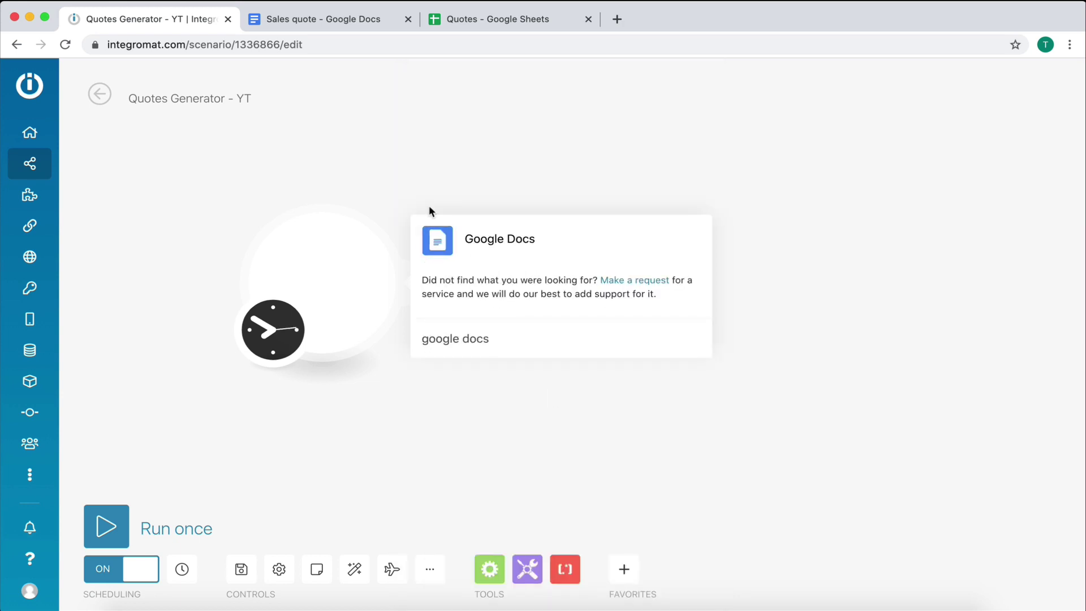
click(437, 244)
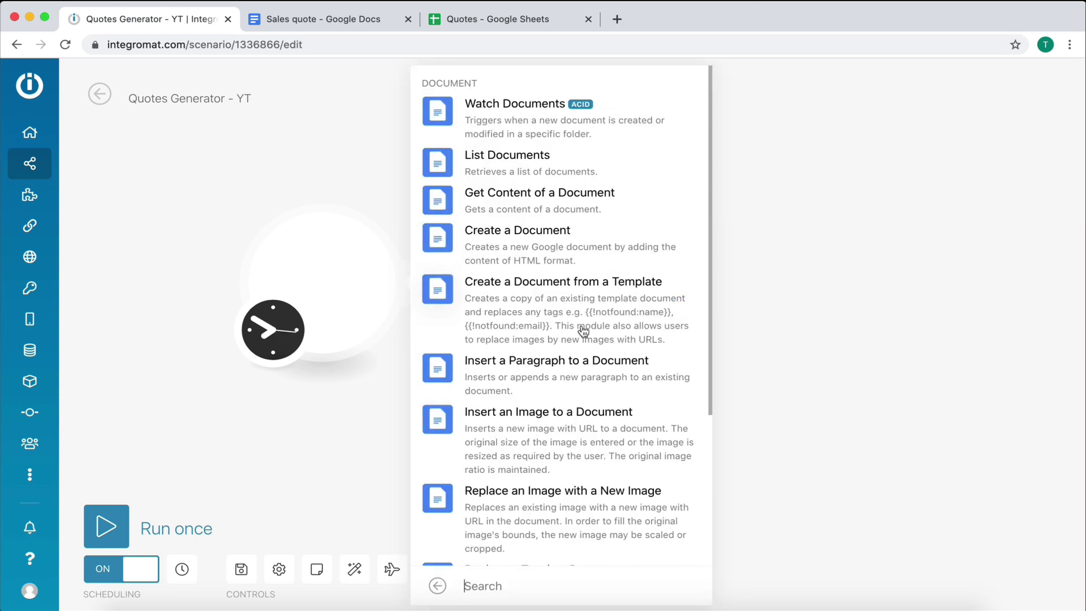
scroll(553, 308, down, 2)
scroll(554, 350, up, 2)
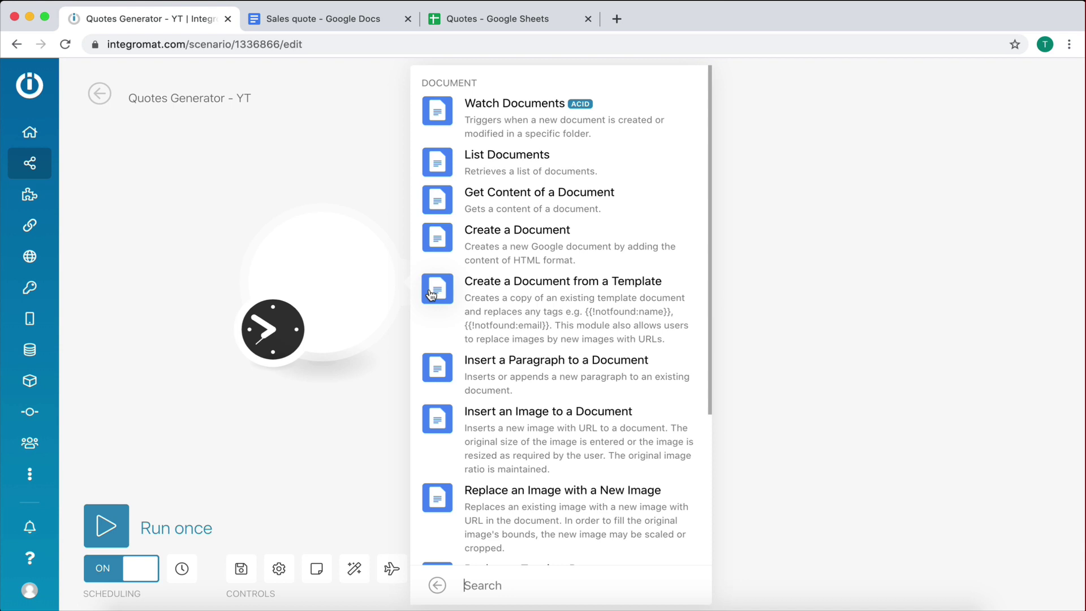
click(443, 310)
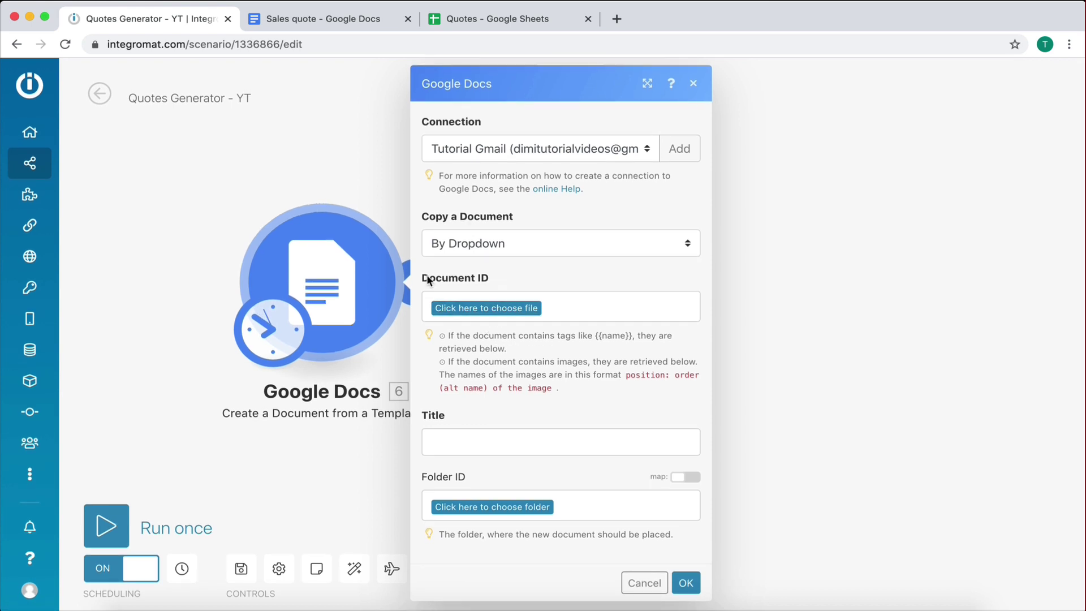
click(454, 310)
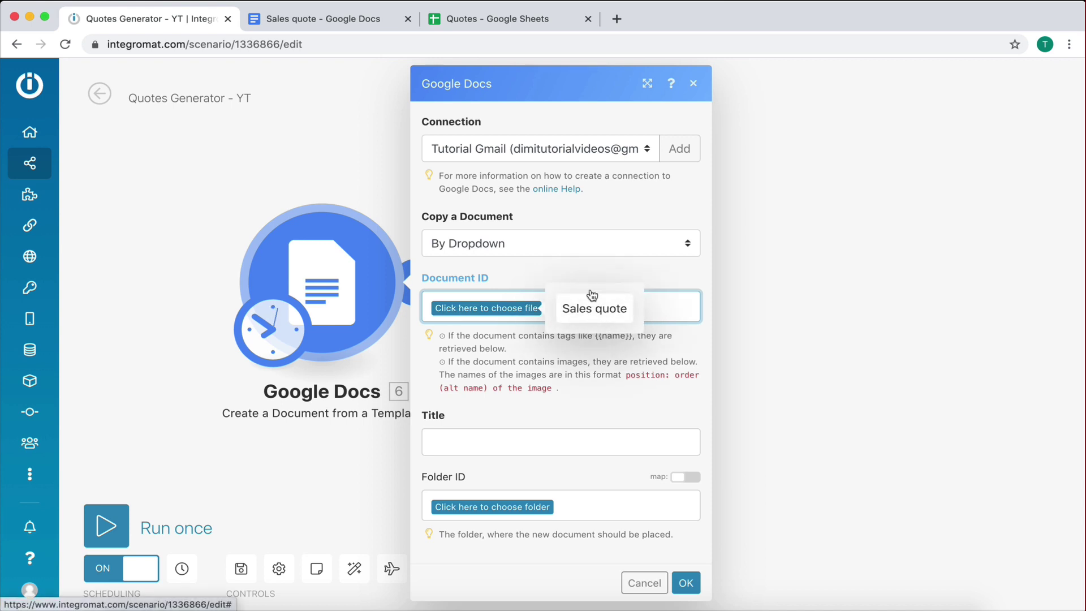
click(619, 319)
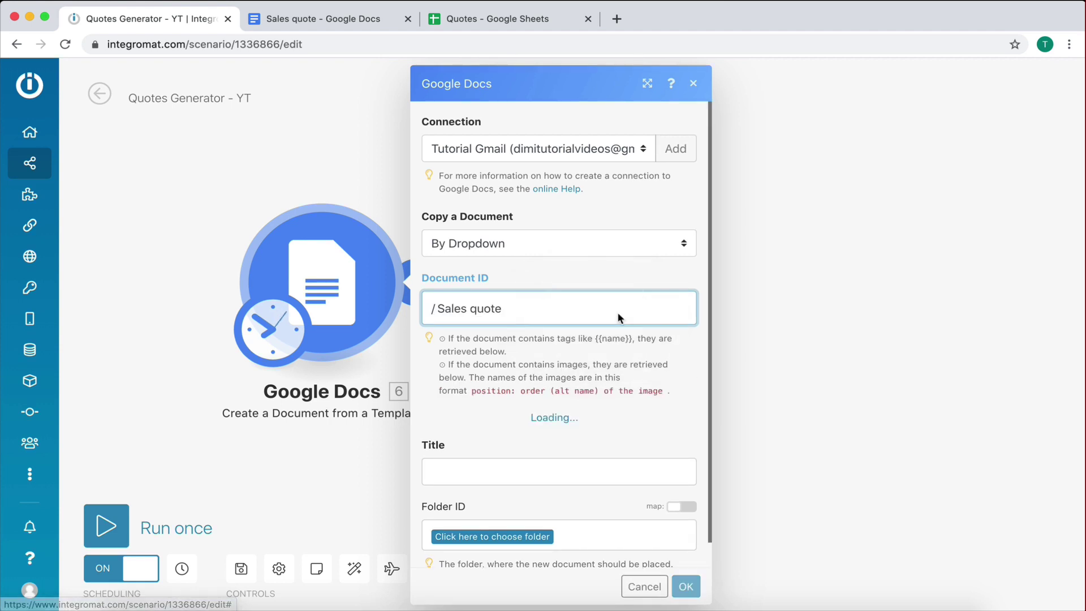
scroll(535, 402, down, 1)
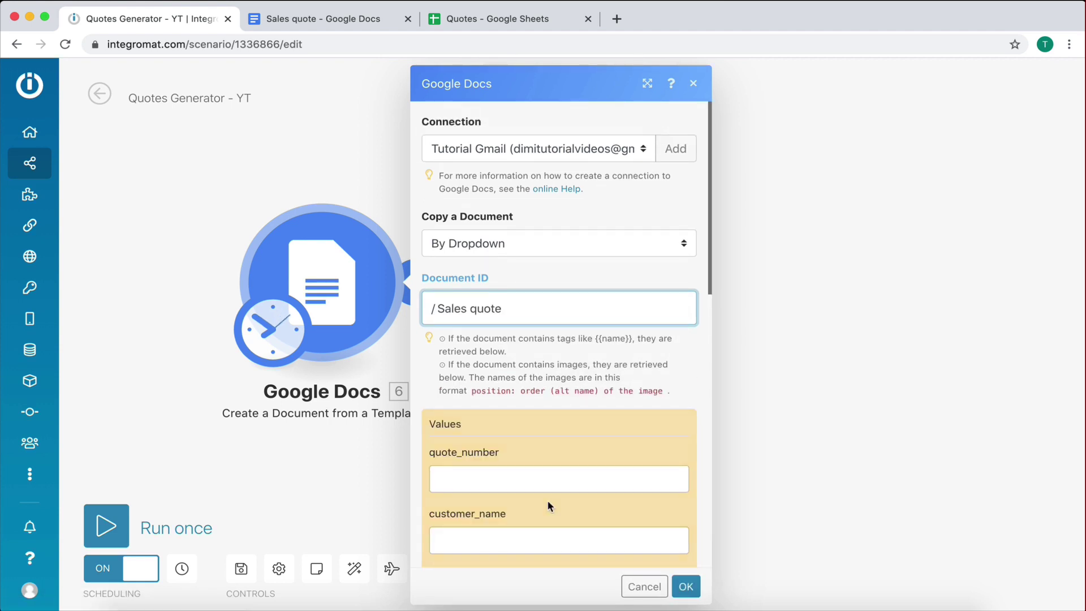
scroll(548, 505, down, 4)
scroll(457, 252, down, 3)
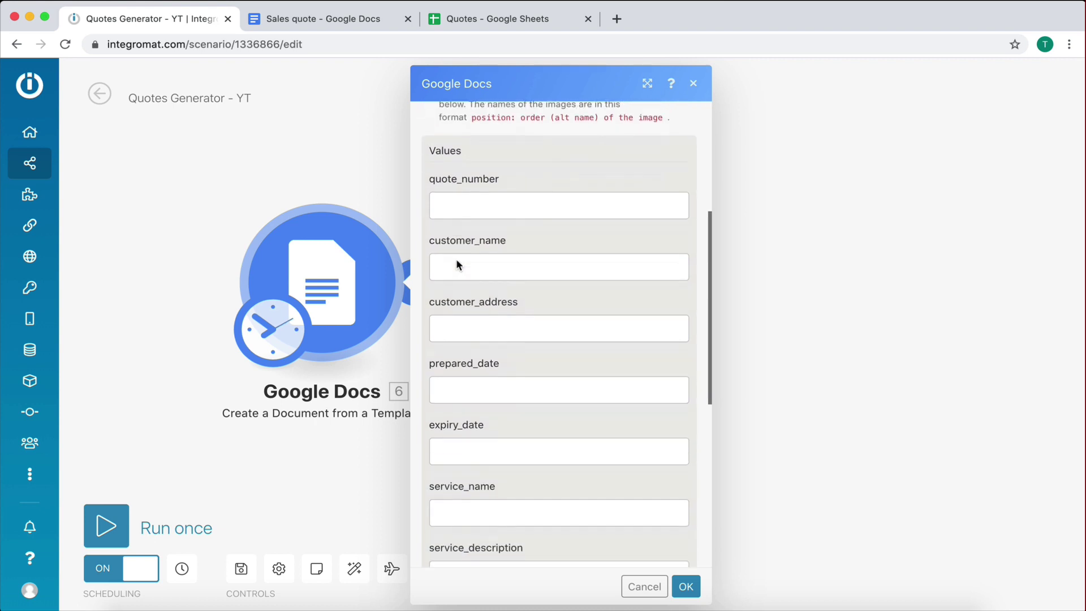
click(320, 25)
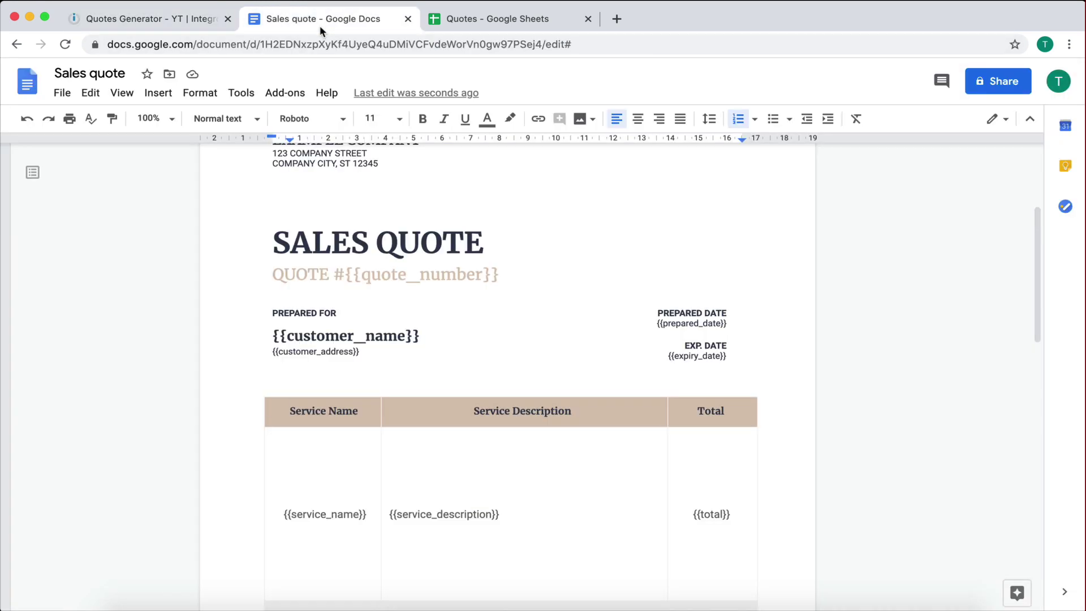
click(140, 22)
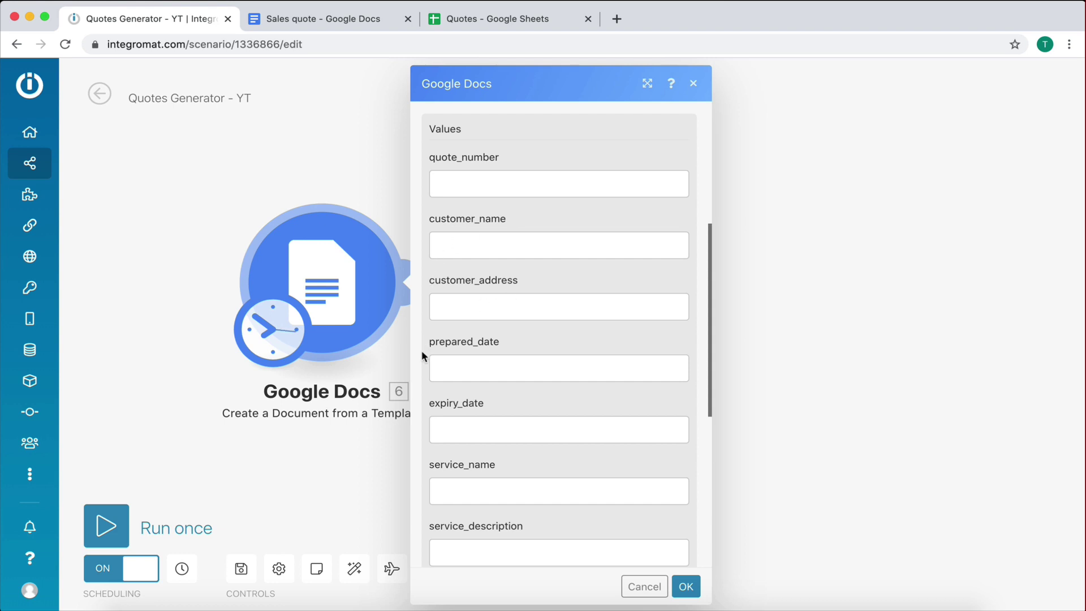
scroll(522, 416, down, 3)
scroll(460, 515, up, 6)
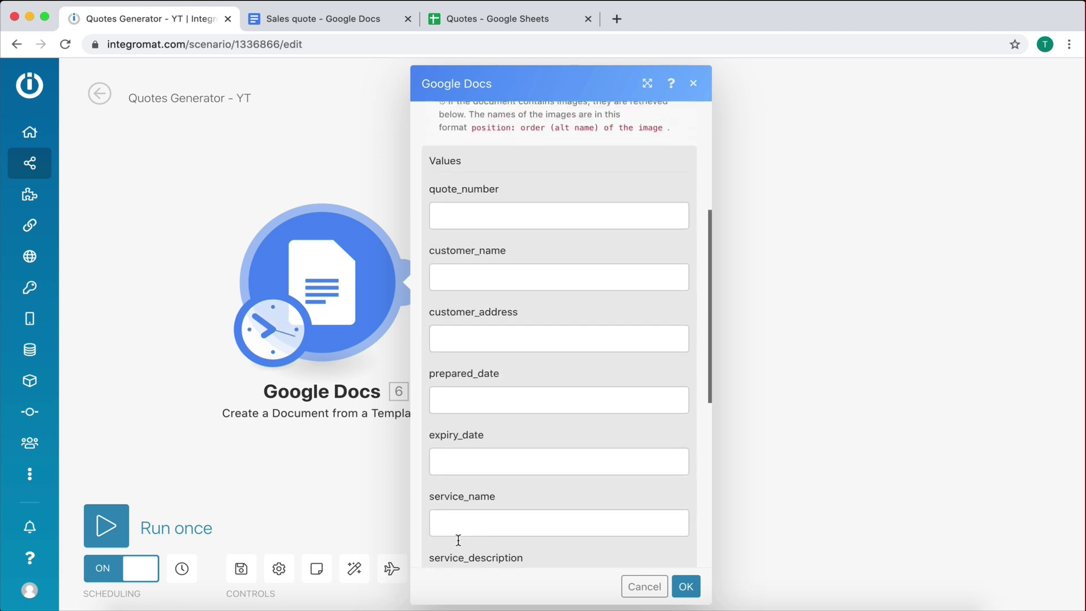
Step: Enter quote number 560, the customer's name and the customer's address in the template values
click(474, 297)
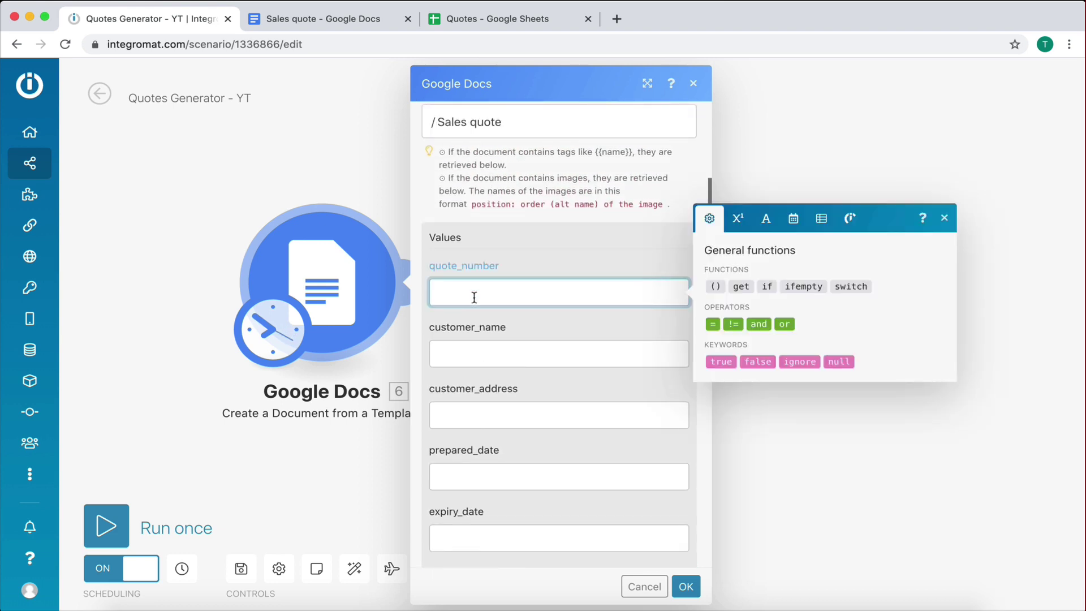
click(473, 330)
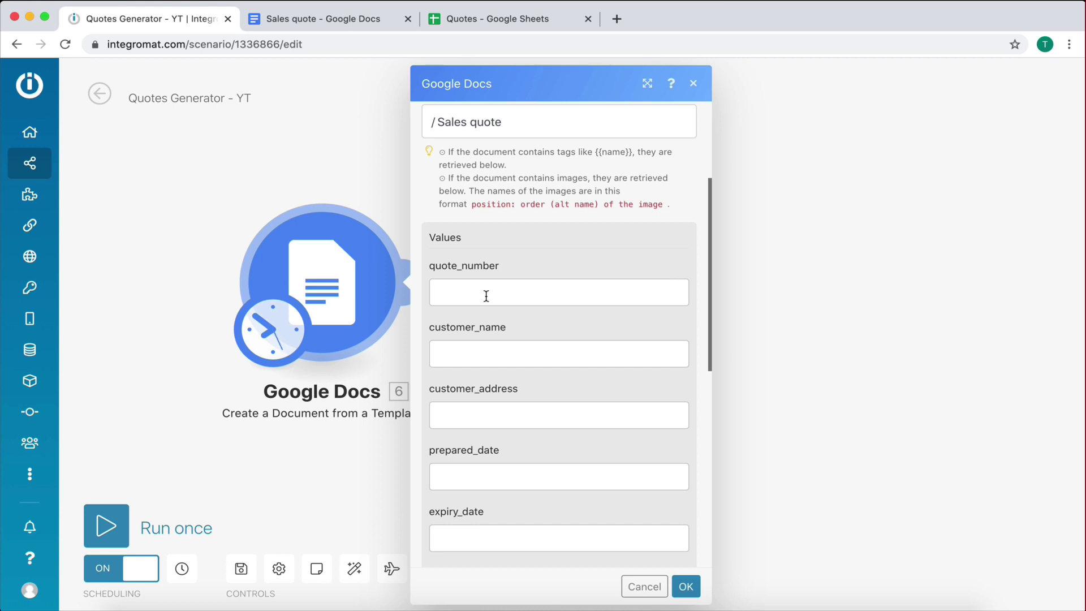
click(502, 285)
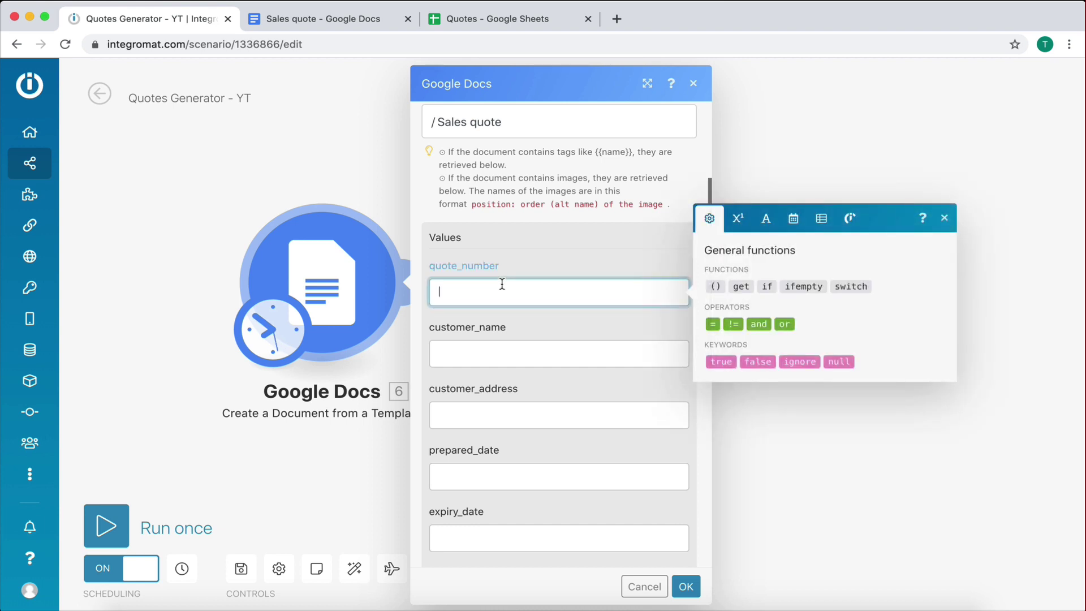
text(560)
click(499, 358)
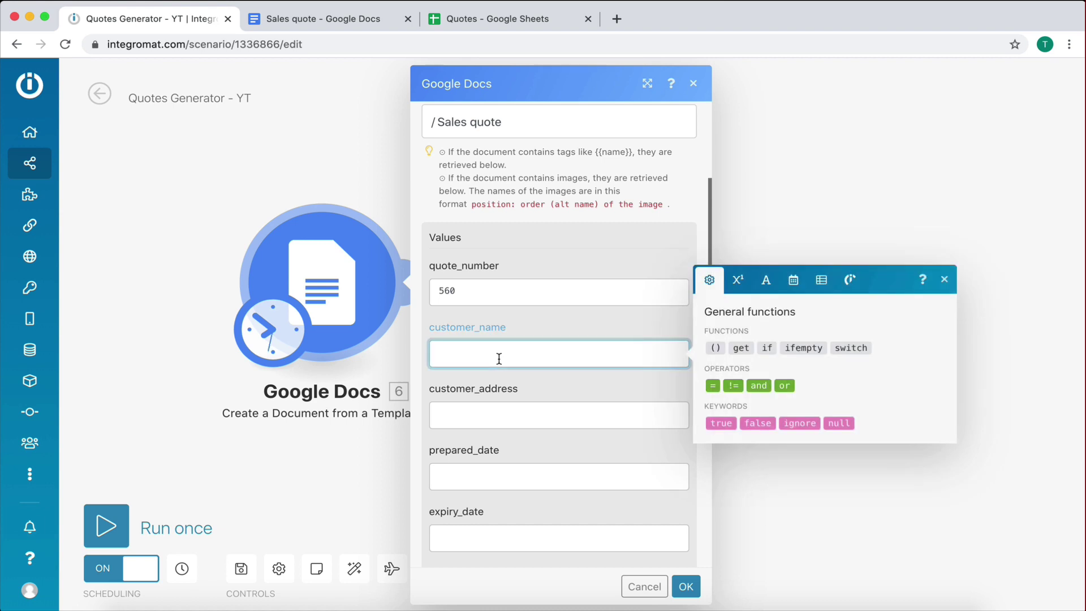
text(Geor)
key(BackSpace)
key(BackSpace)
key(BackSpace)
text(ero)
key(BackSpace)
key(BackSpace)
text(orge)
click(512, 412)
text(London )
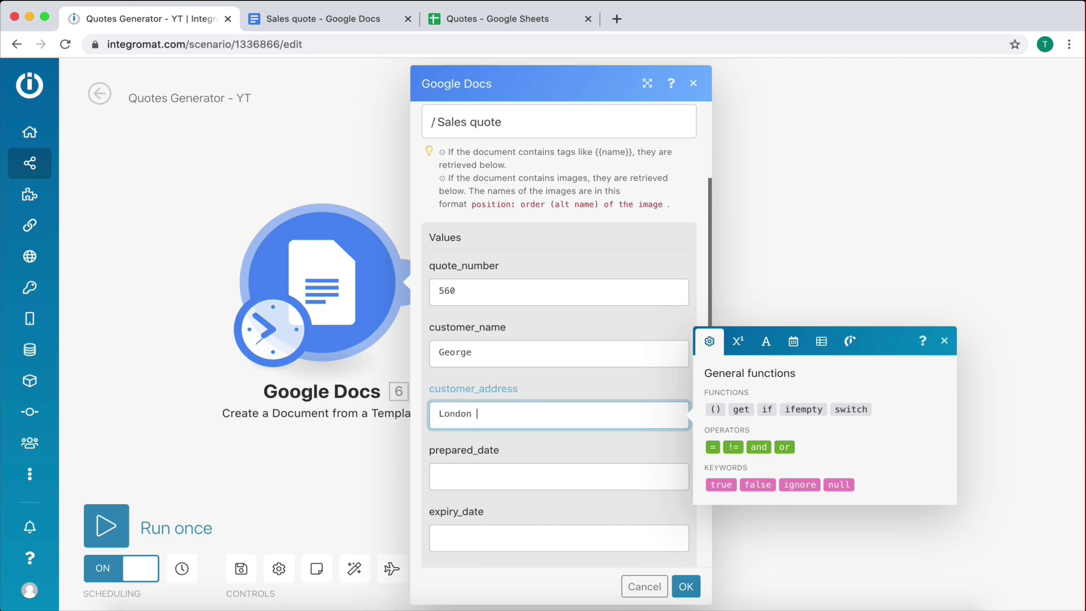
text(Example Address)
Step: Enter prepared date 08/06/2020, expiry date 14/06/2020 and service name Restaurant Website Development
click(519, 407)
scroll(518, 476, down, 3)
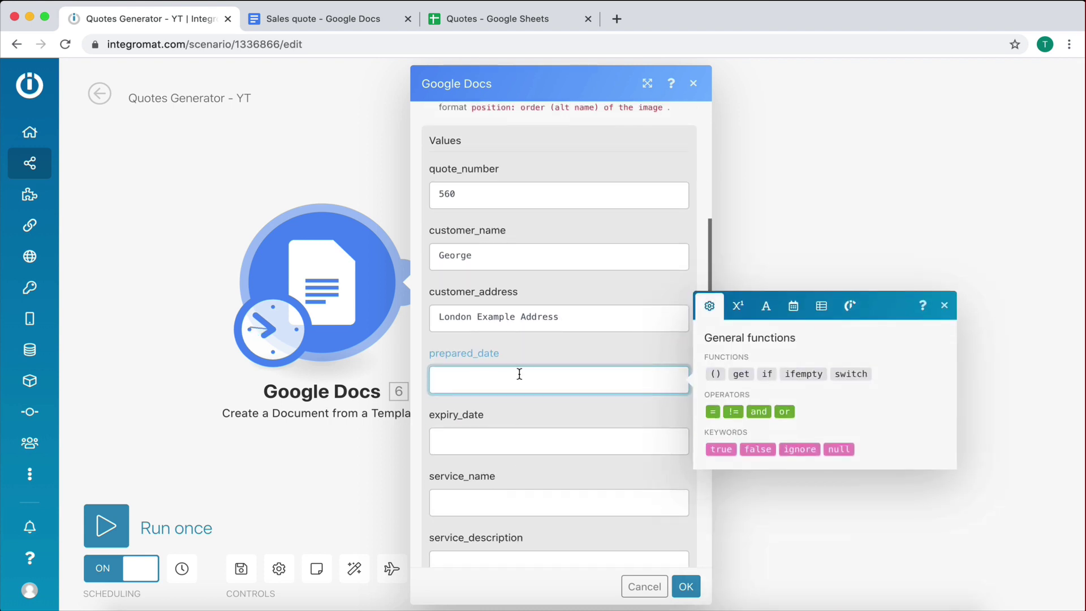
text(08/06/2020)
click(522, 442)
text(1)
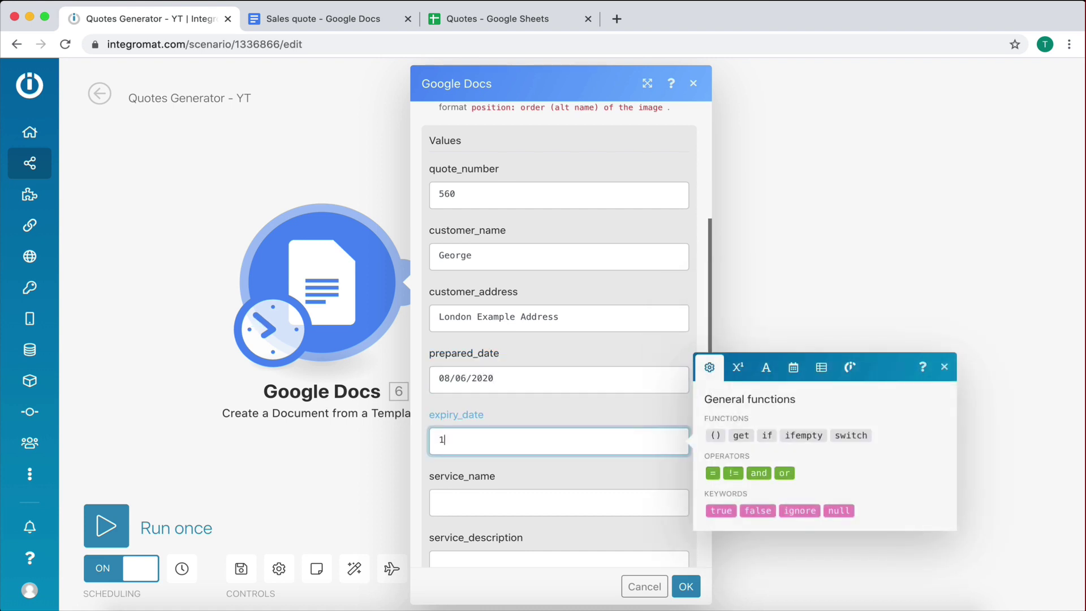
text(4/06/2020)
scroll(497, 403, down, 3)
click(496, 381)
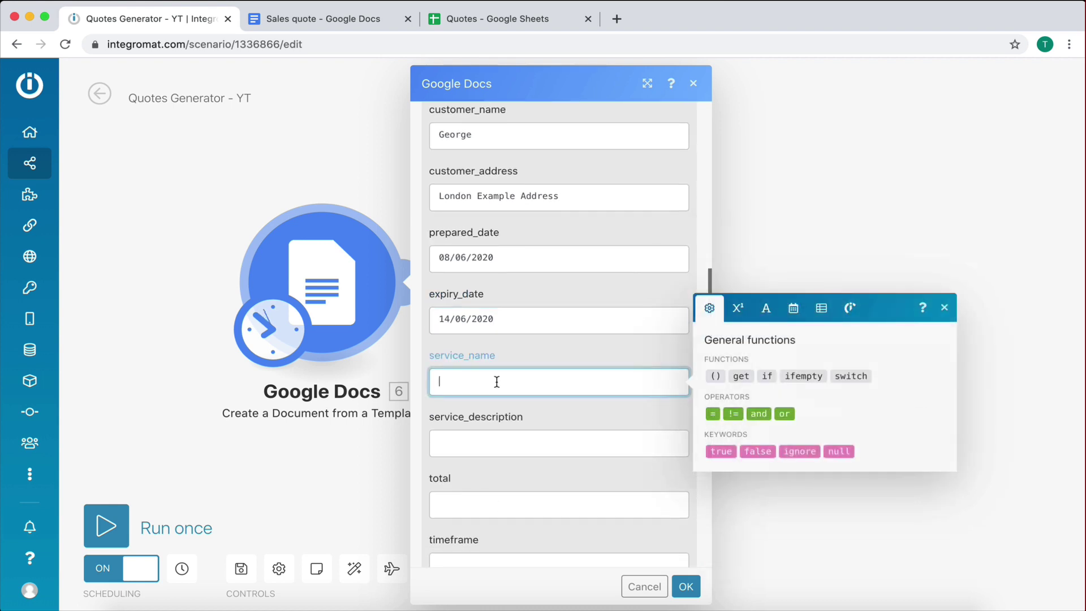
text(Restaurant Website Development)
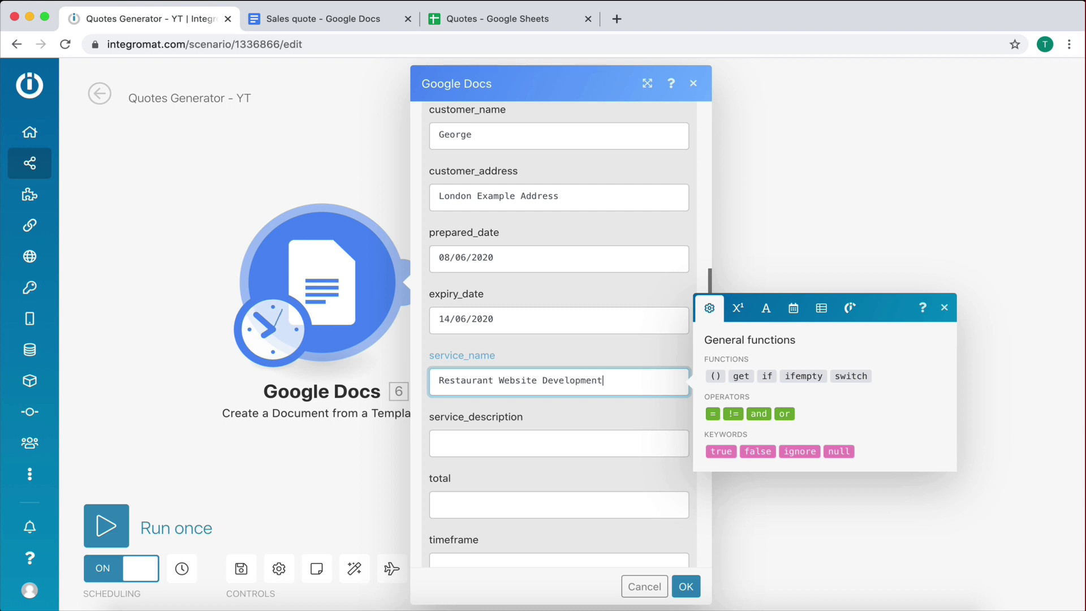
Step: Start service_description with the line '- Complete Website Design and Development'
click(503, 447)
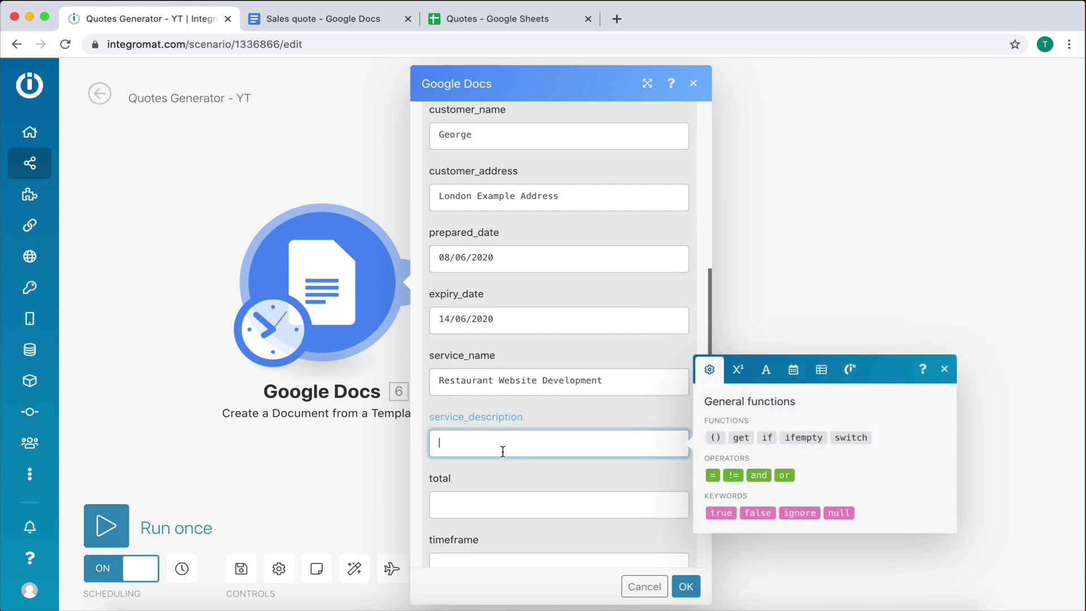
text(-)
text(W)
key(BackSpace)
key(BackSpace)
text(Complete Website Desg)
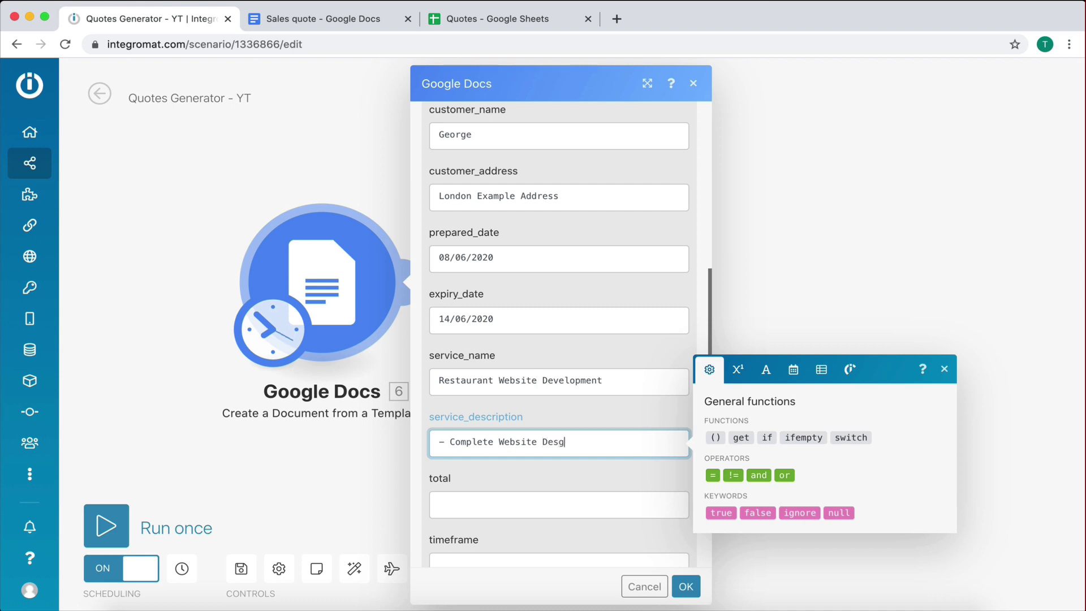
text(ign and Development)
key(Return)
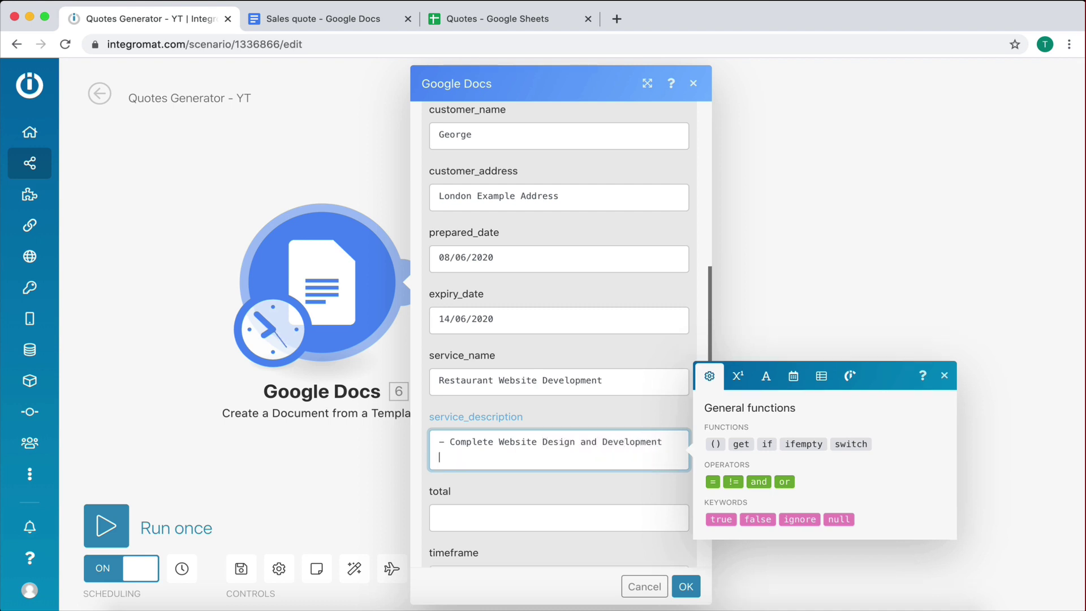
Step: Add dash lines for Logo Design, About Us page, Contact Us page and Reservations page
text(- Logo Design)
key(Return)
text(- )
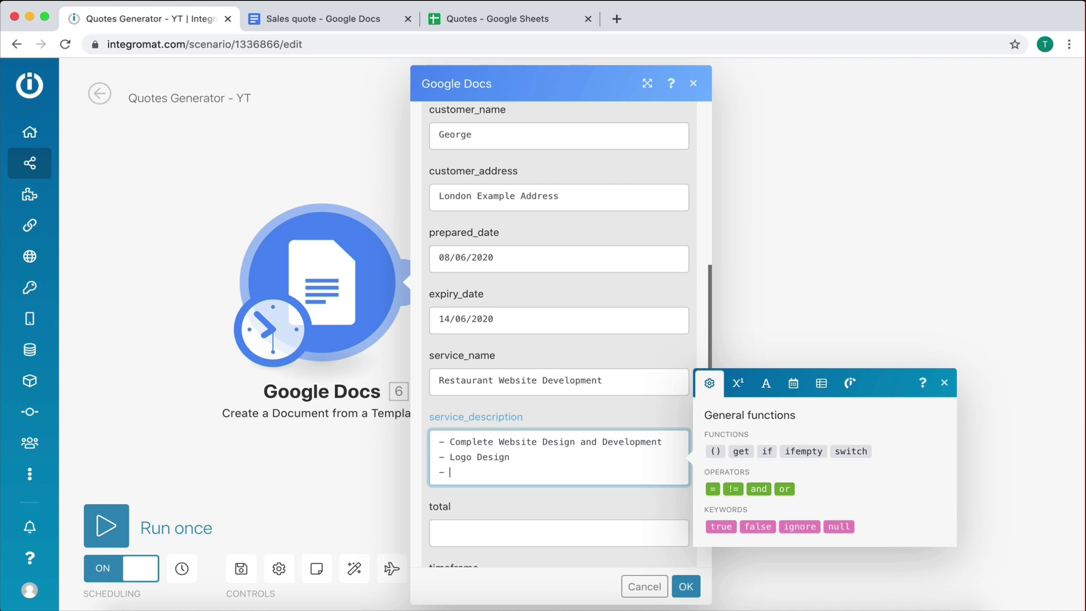
text(About Us page)
key(Return)
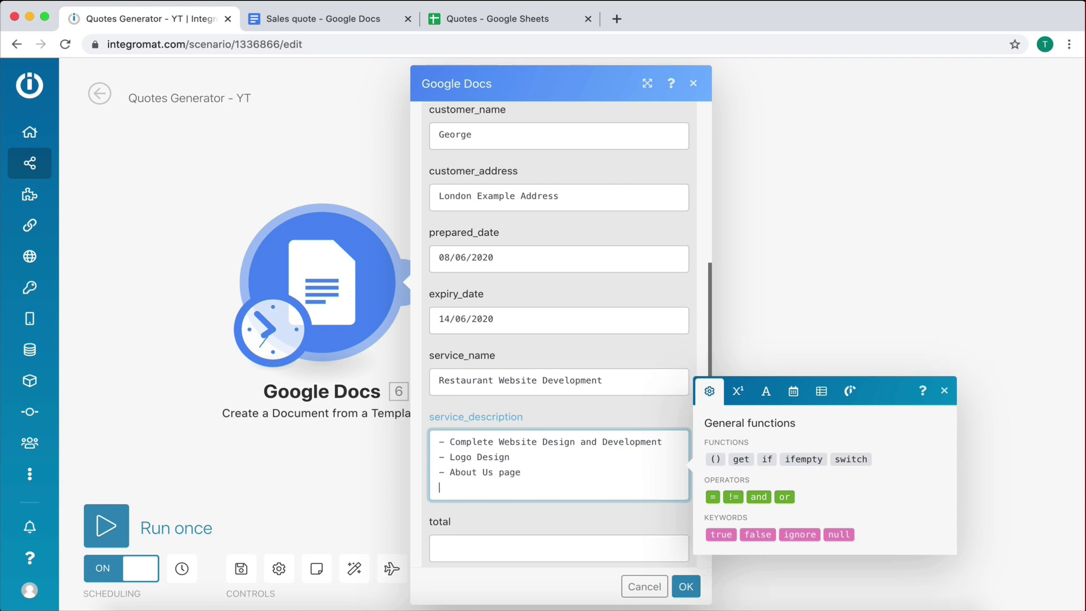
text(- Contatct Us page)
key(Return)
text(- R)
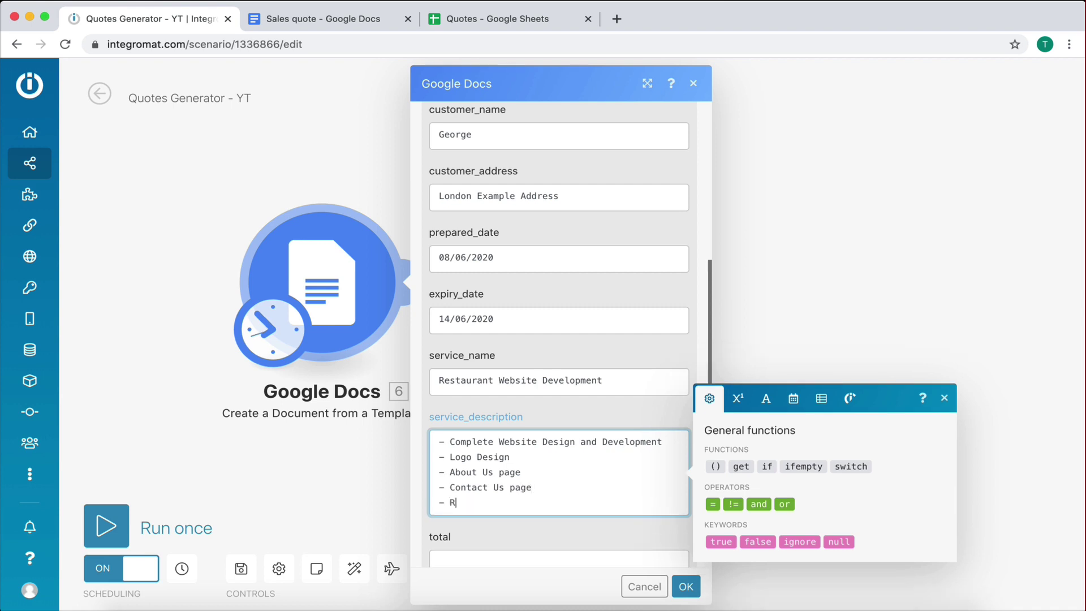
text(eservations page)
key(Return)
key(BackSpace)
scroll(542, 367, down, 5)
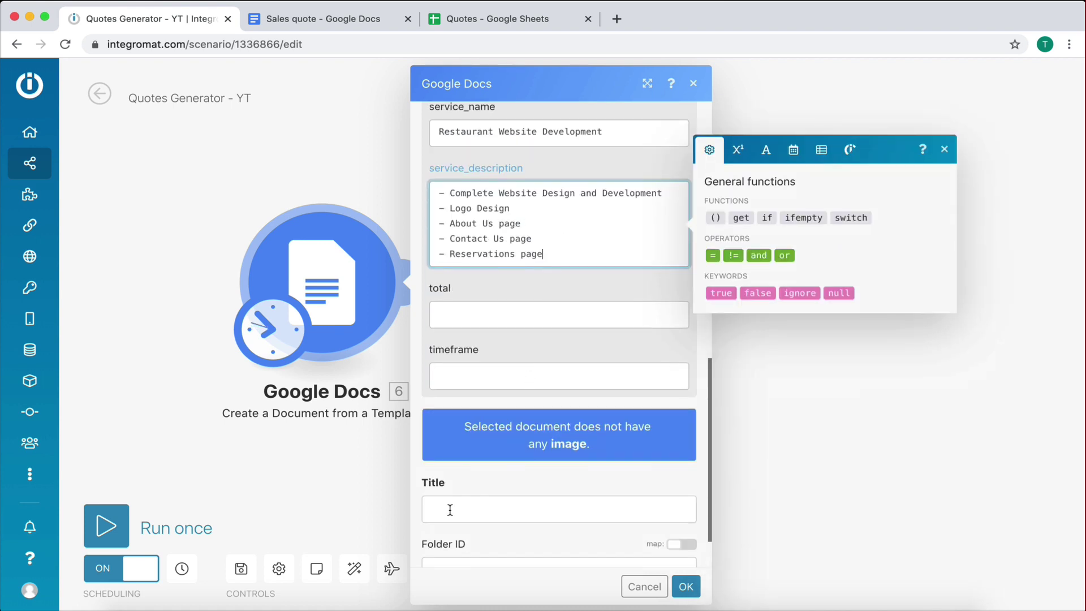
Step: Set the total price to $1500 and the timeframe to 3 Weeks
click(463, 314)
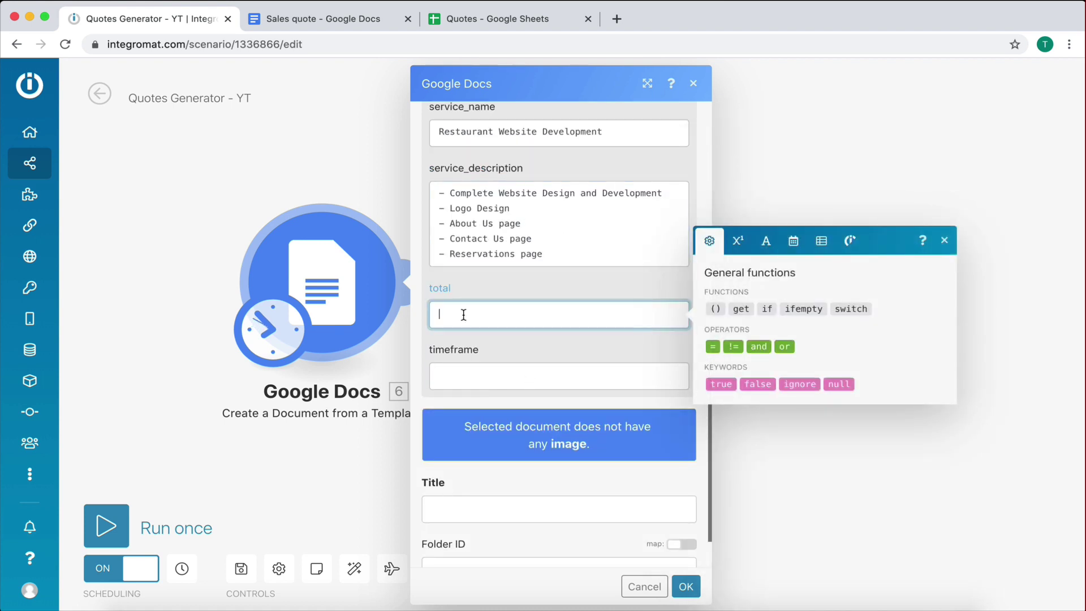
text($1500)
click(475, 374)
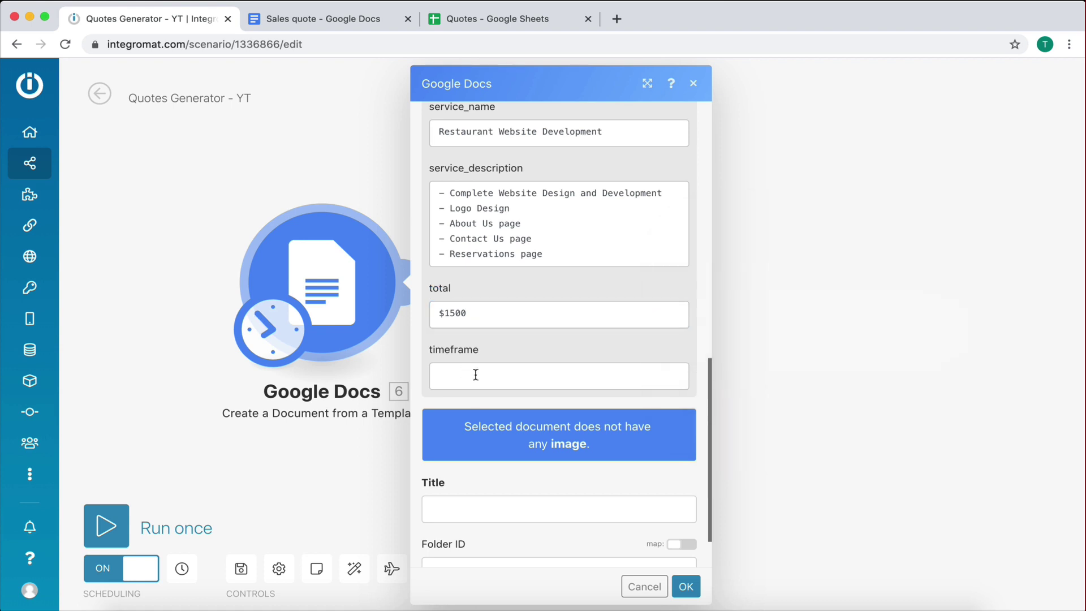
text(3 Weeks)
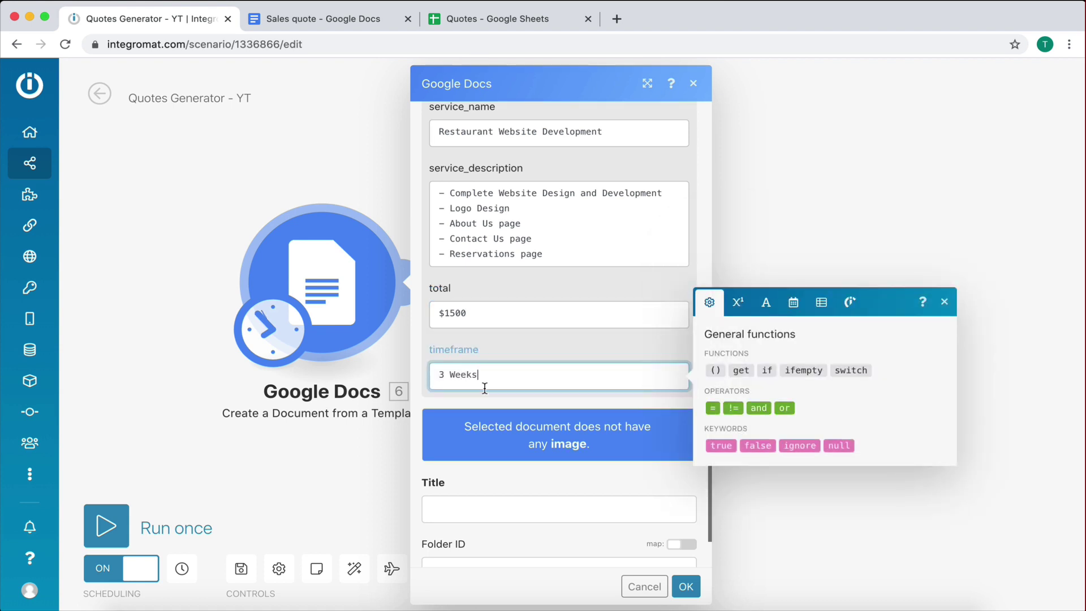
scroll(485, 388, down, 1)
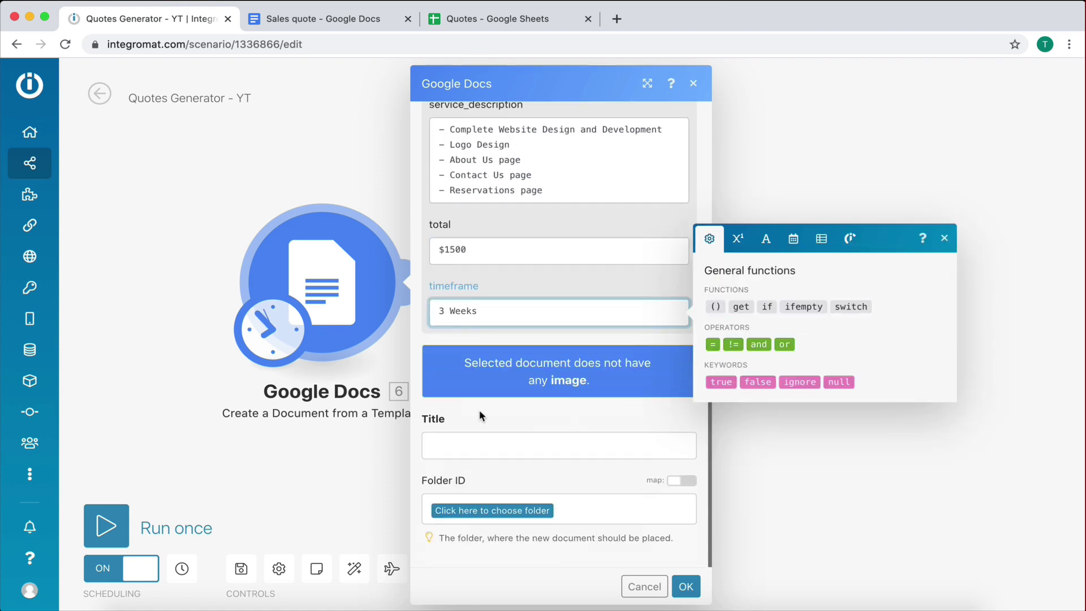
Step: Set the new document's title to QUOTE - George's Restaurant
click(486, 445)
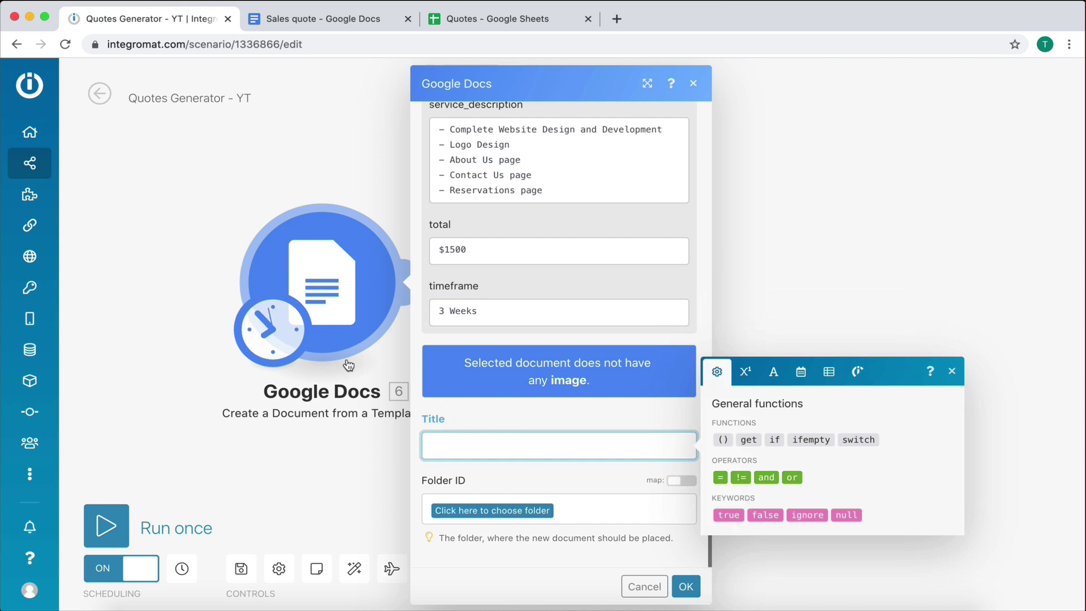
click(327, 22)
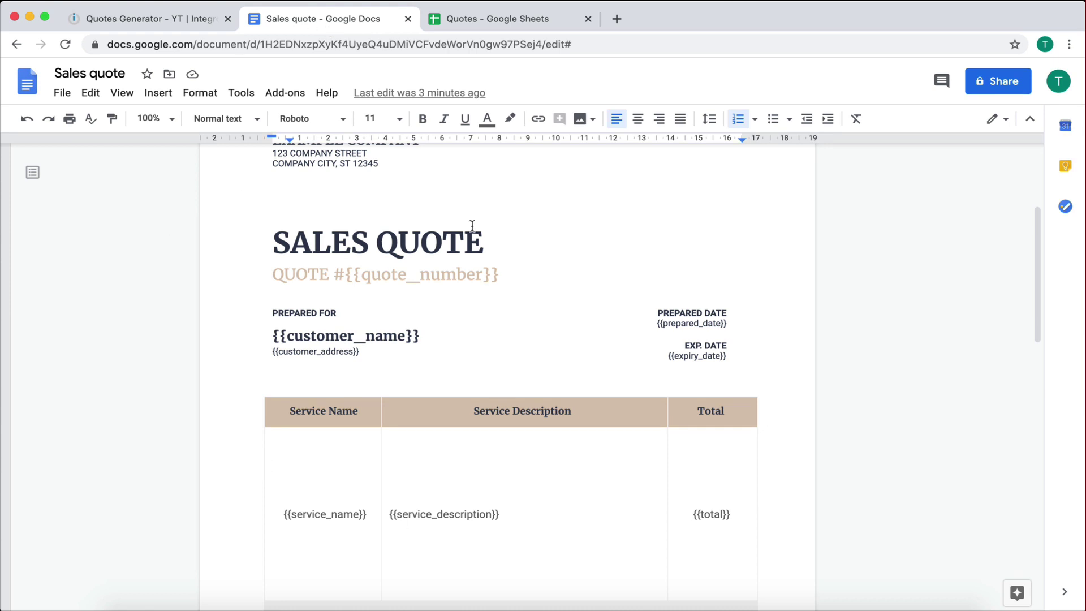
click(191, 30)
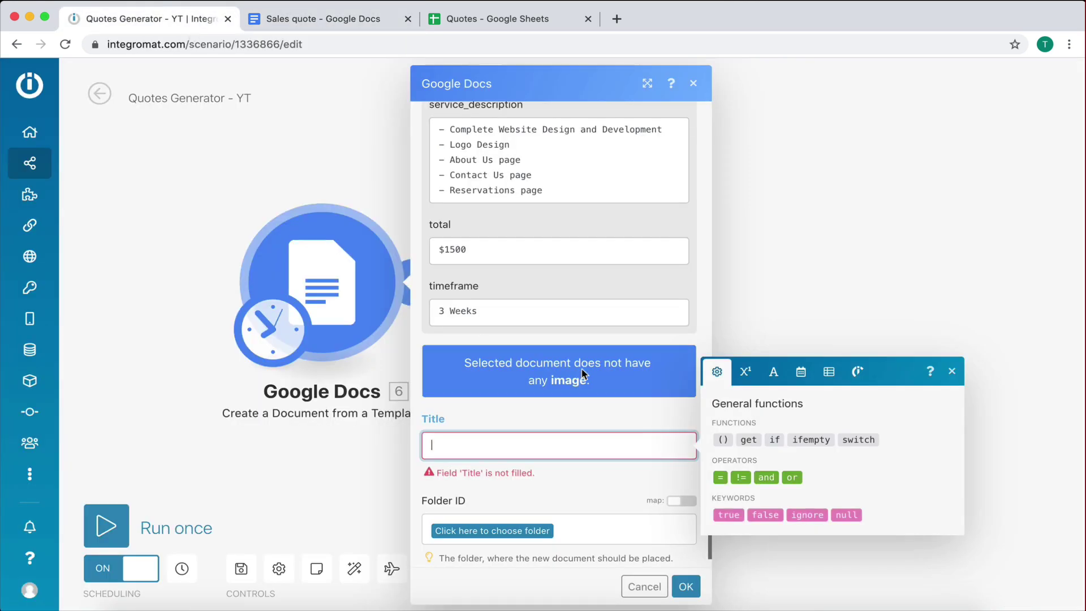
click(496, 447)
text(QUOTE )
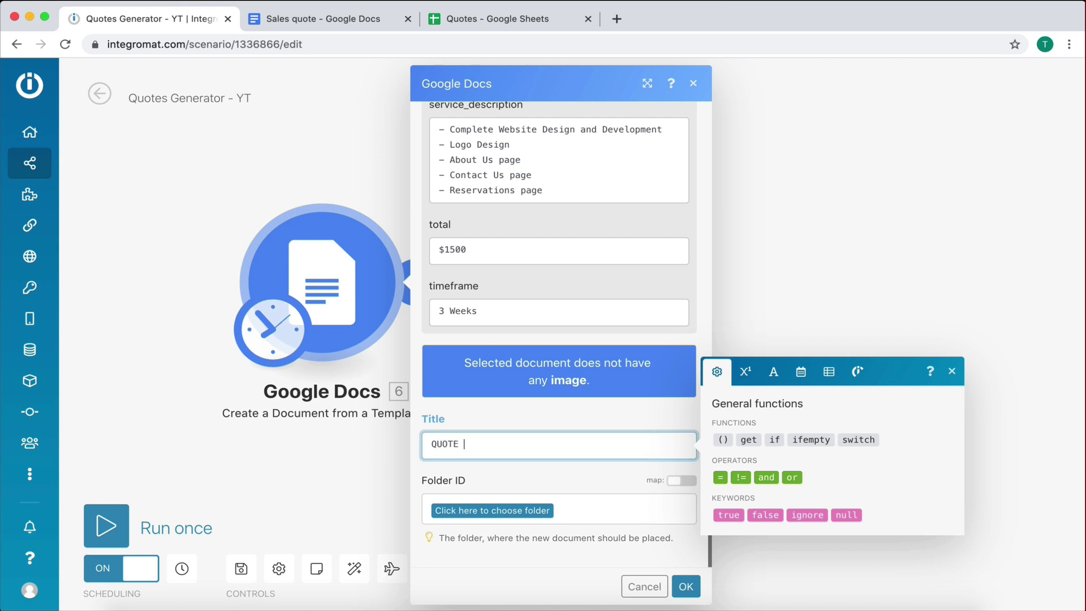
text(-)
key(BackSpace)
key(BackSpace)
key(BackSpace)
text(-)
key(BackSpace)
key(BackSpace)
text(- )
text(George )
text(RAESTA)
key(BackSpace)
key(BackSpace)
key(BackSpace)
text(estaraurant)
key(BackSpace)
click(487, 464)
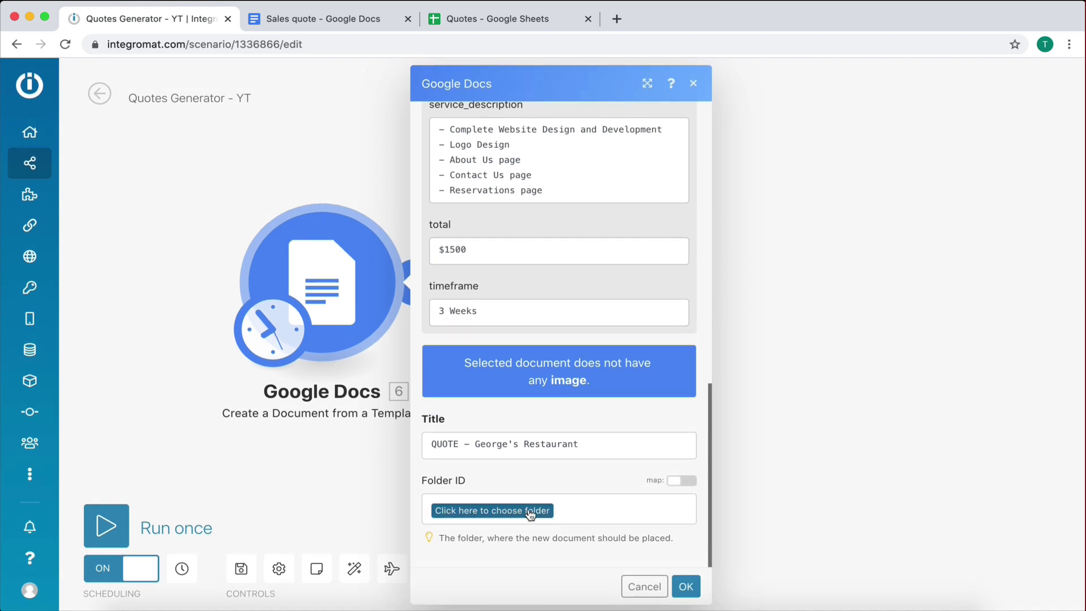
Step: Go from the Sales quote document to the Google Docs home page, then return to the Integromat scenario
click(293, 20)
click(28, 88)
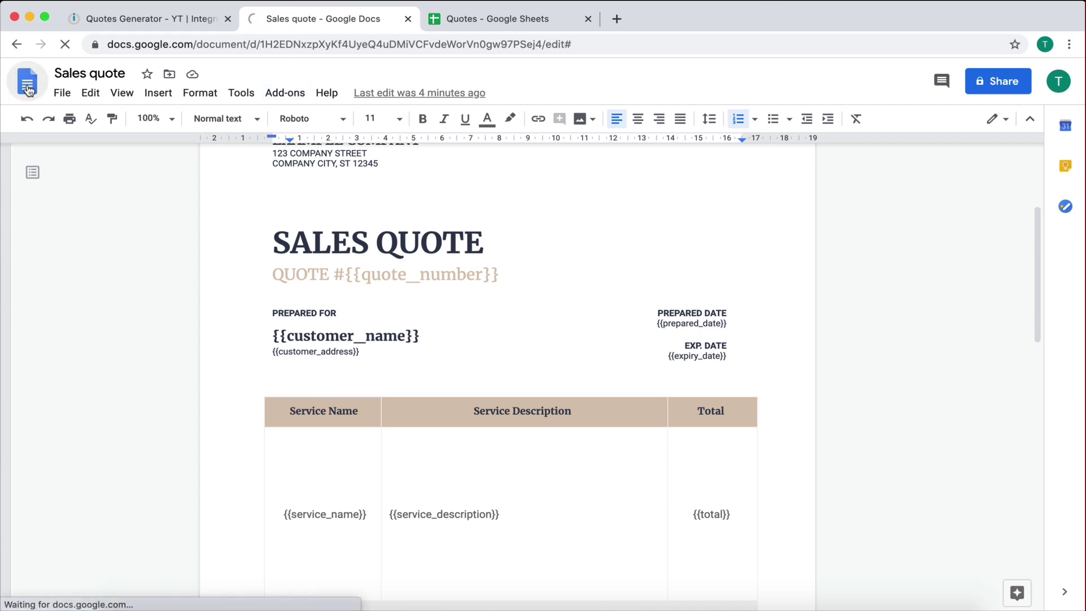
scroll(340, 442, down, 2)
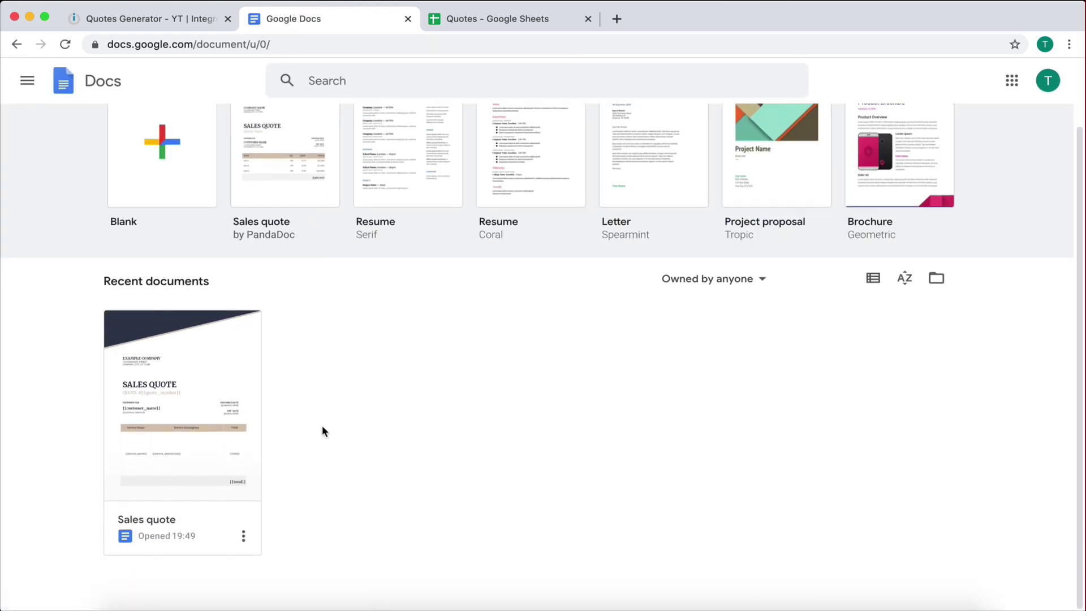
right_click(322, 426)
click(300, 398)
click(26, 81)
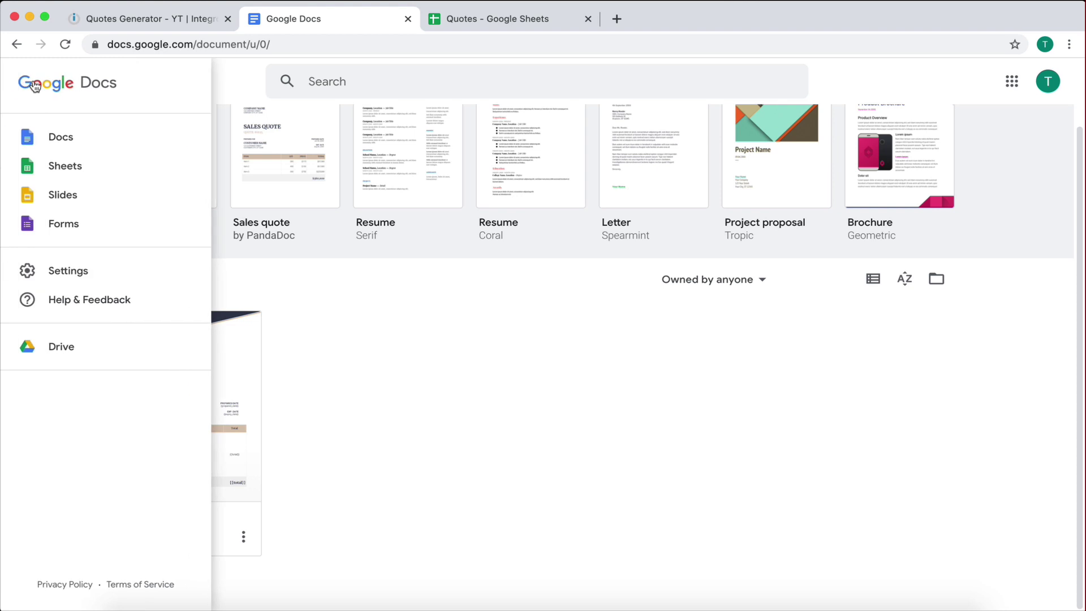
click(59, 136)
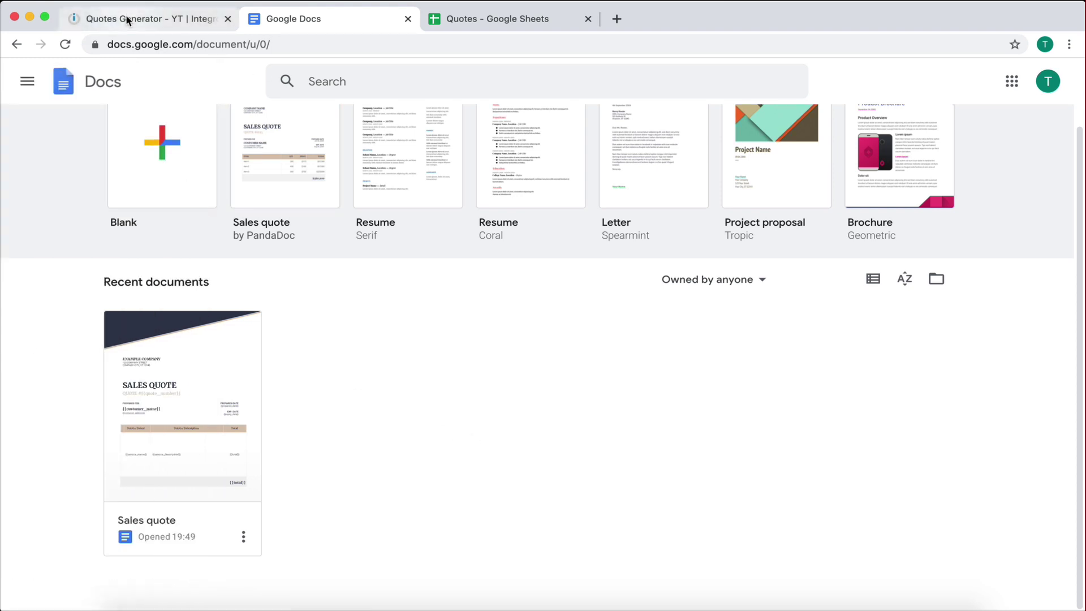
click(93, 18)
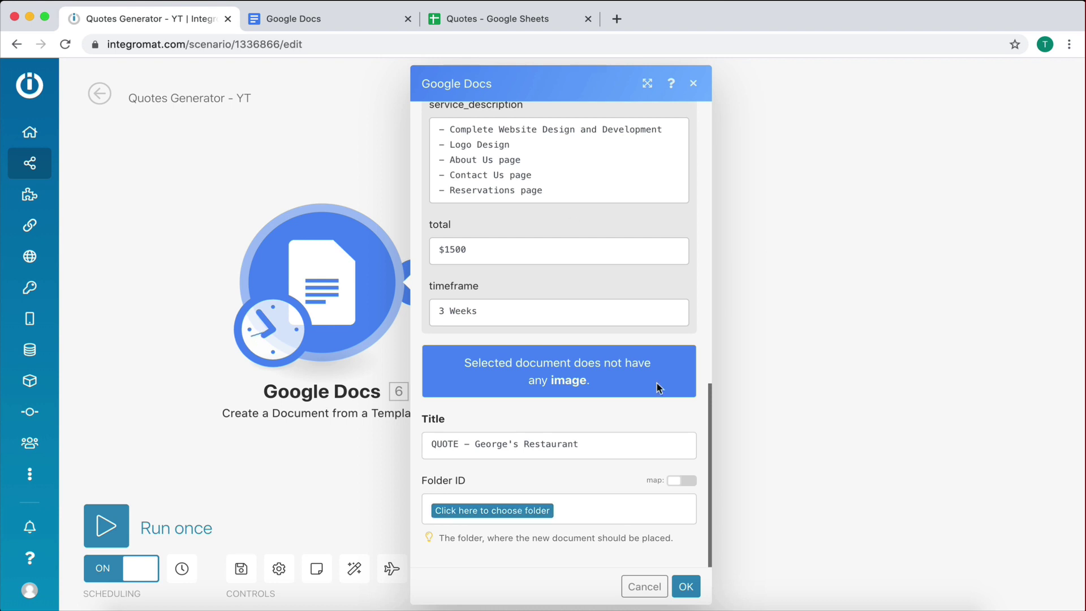
Step: Confirm the module settings, save the scenario and turn scheduling off
click(686, 588)
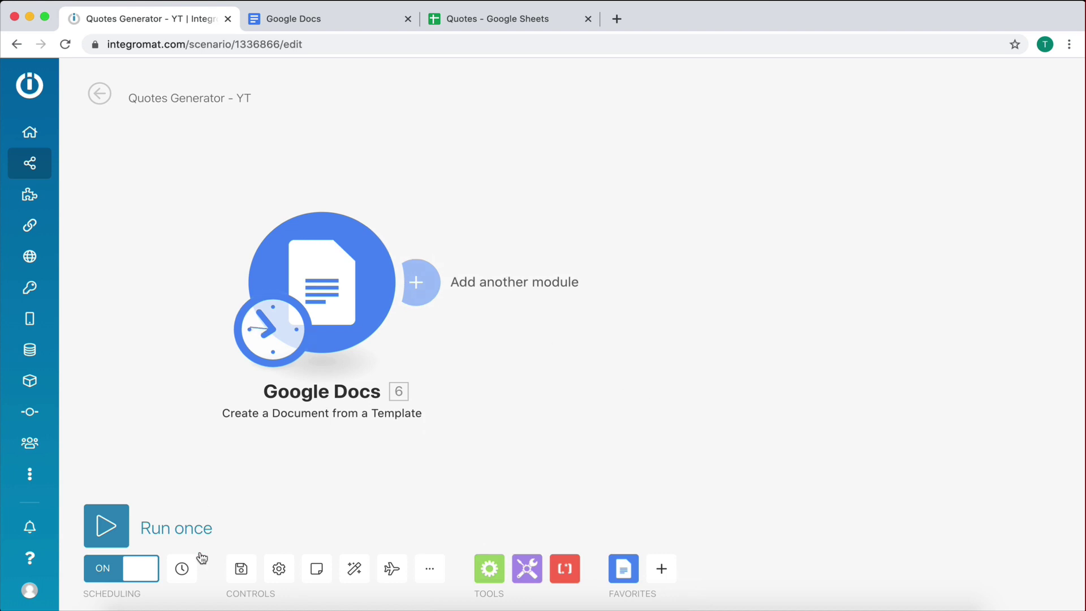
click(239, 567)
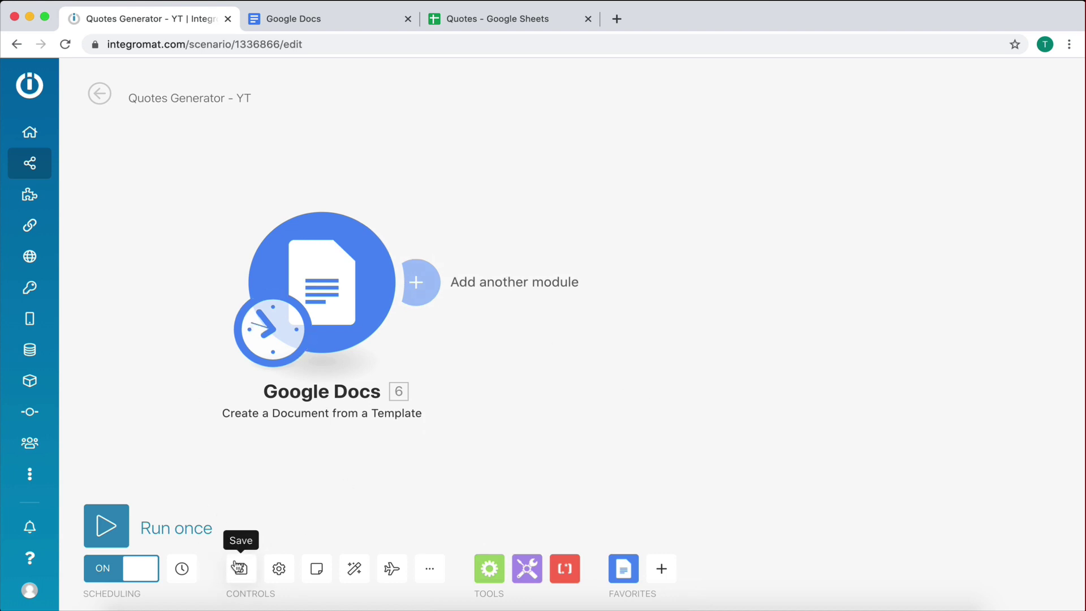
click(125, 569)
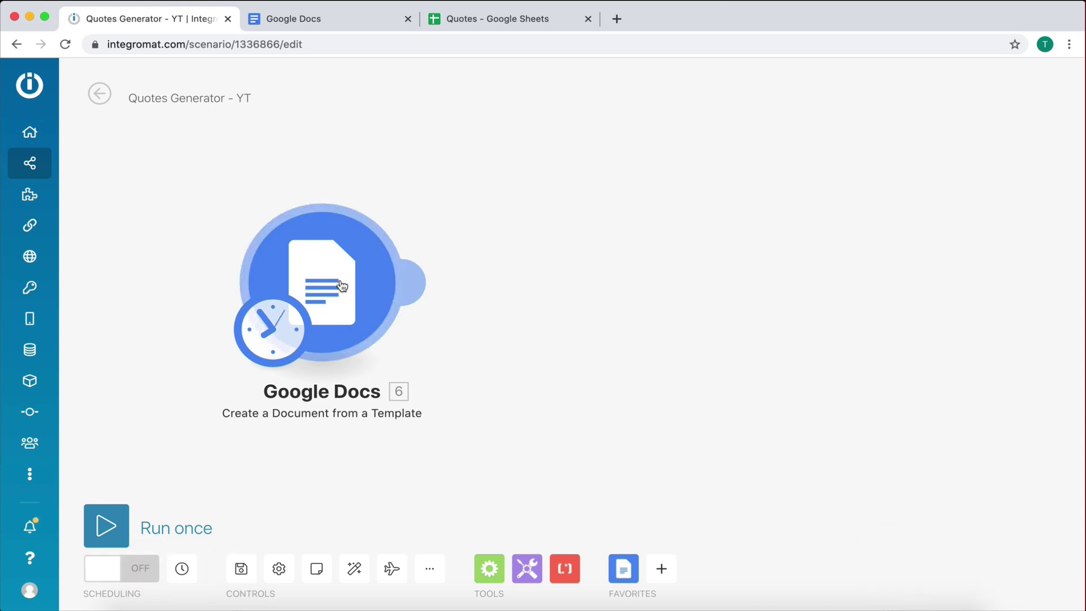
Step: Run the scenario once and check Google Docs for the new QUOTE document
click(342, 286)
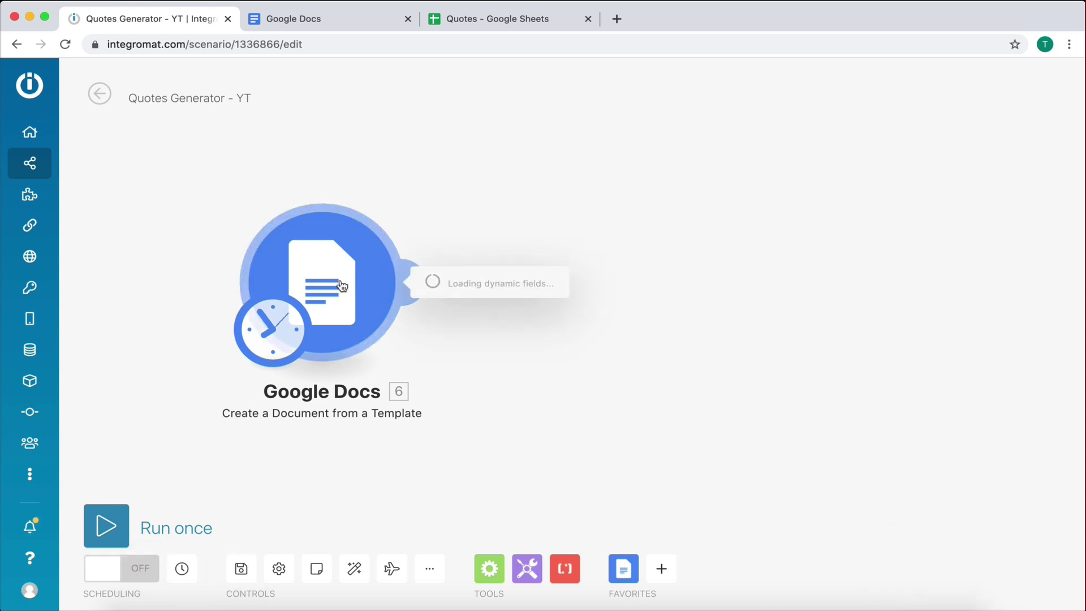
scroll(552, 369, down, 2)
scroll(551, 369, down, 4)
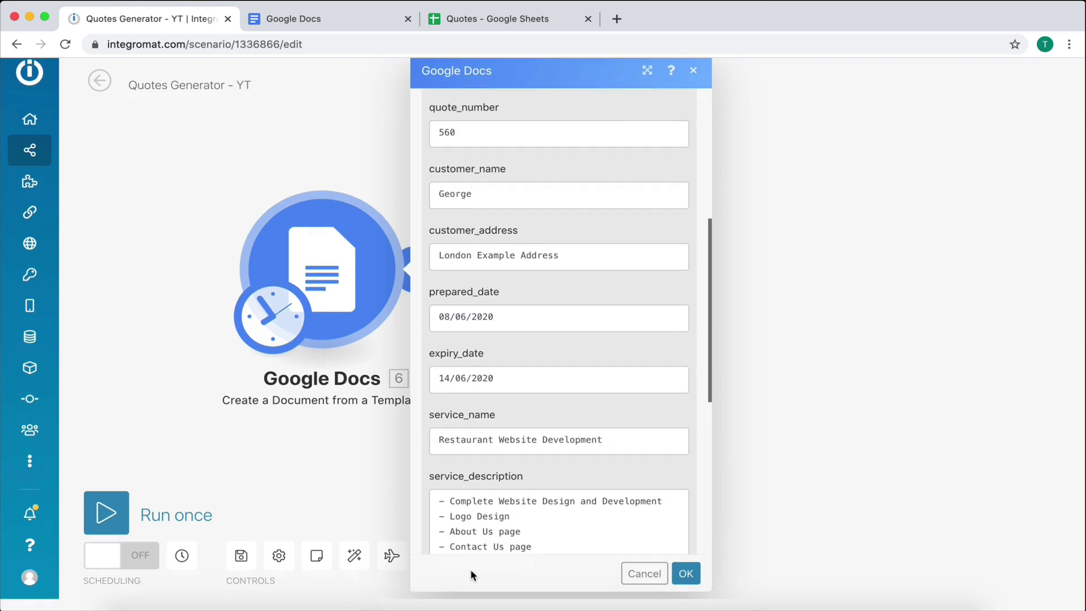
click(677, 586)
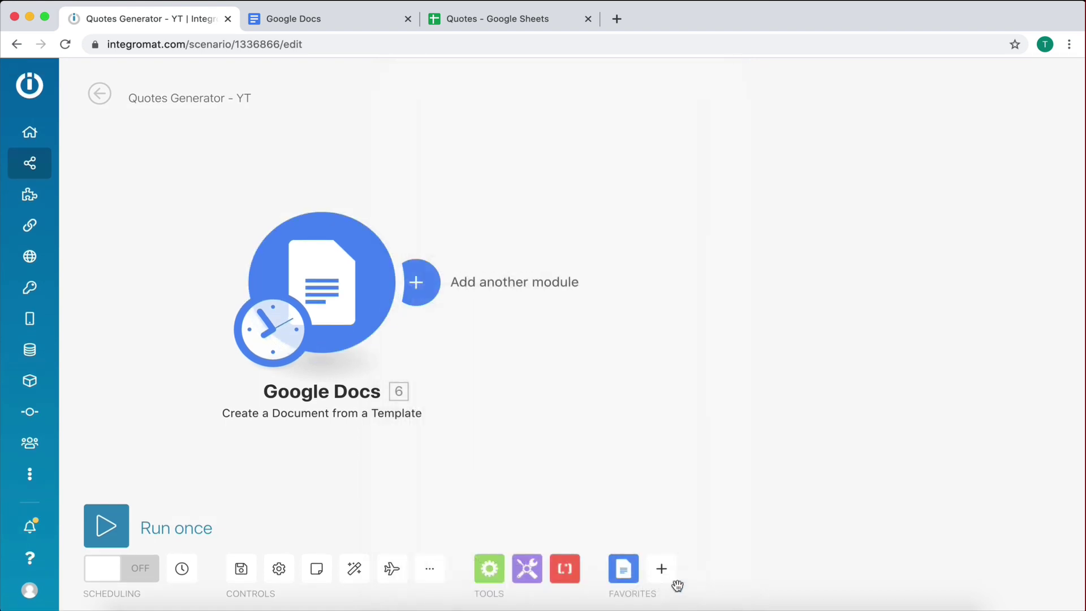
click(109, 528)
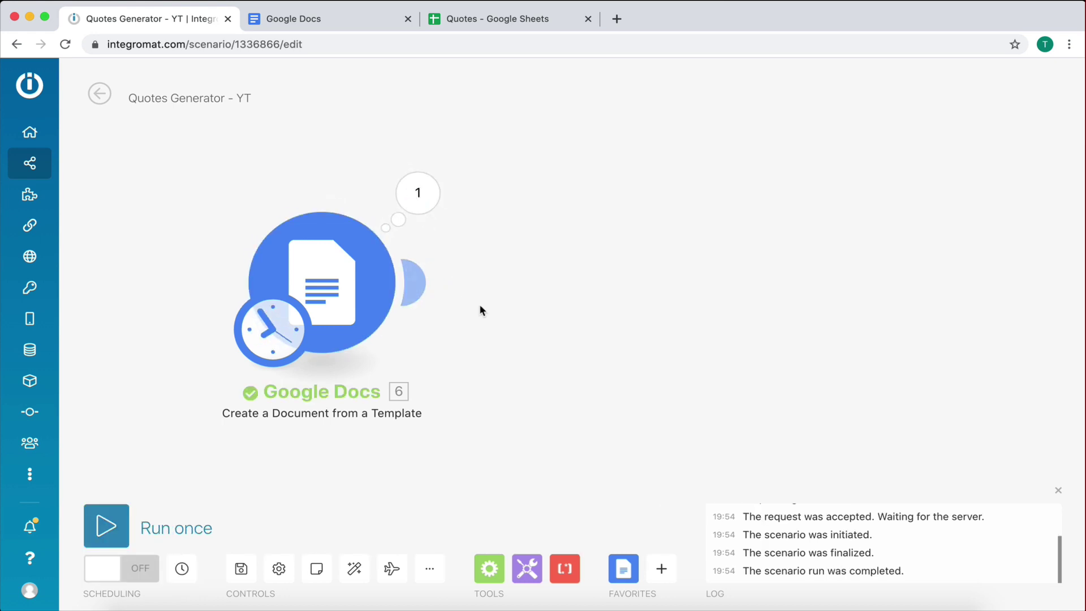
click(333, 30)
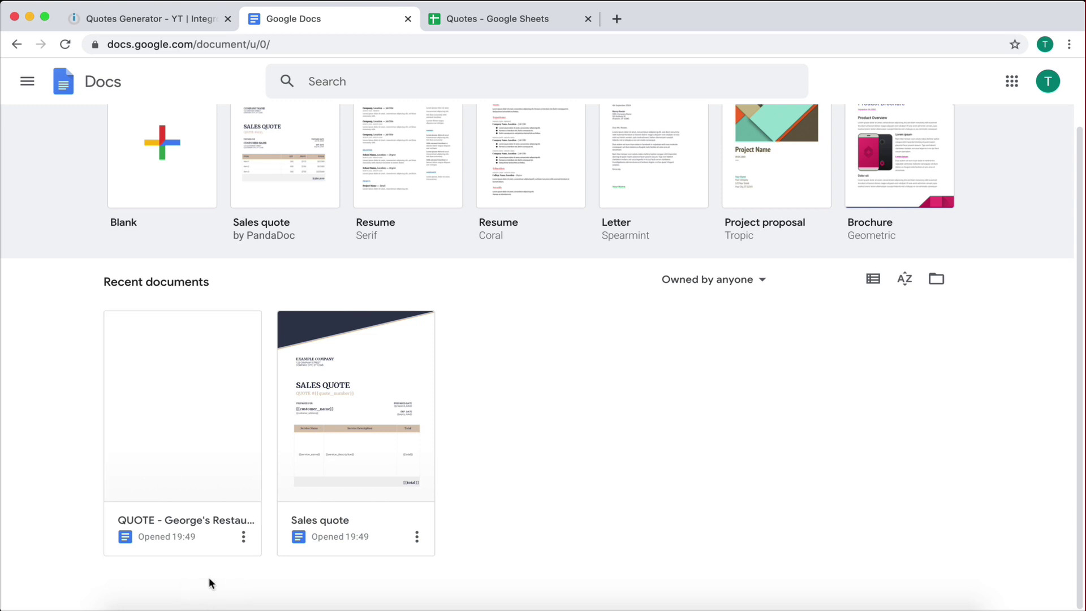
Step: Review the QUOTE - George's Restaurant document showing quote #560 and $1500, then return to Integromat
click(158, 423)
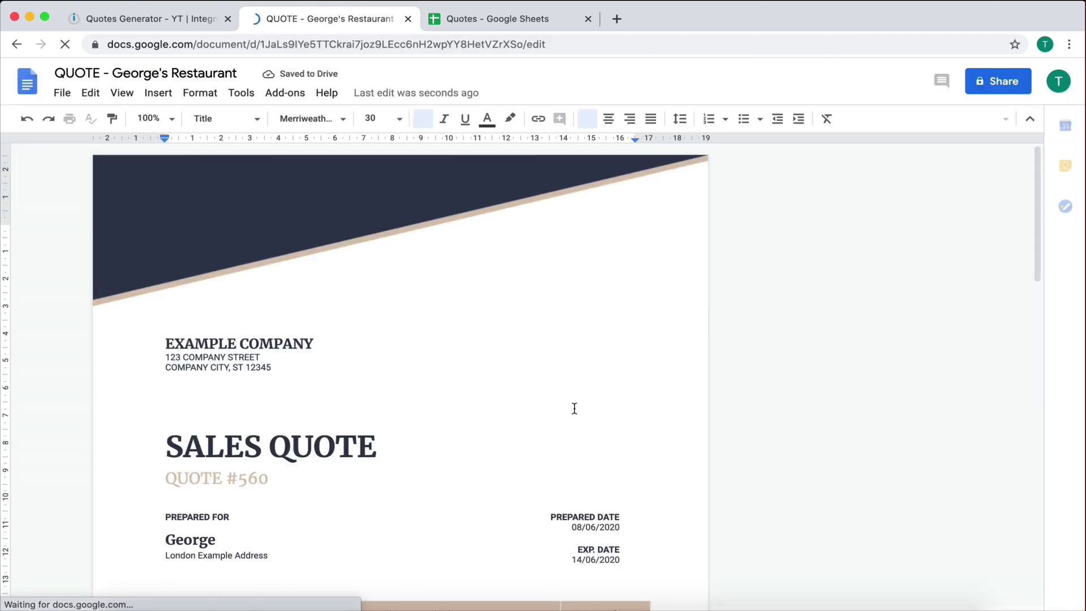
scroll(340, 430, down, 3)
scroll(340, 427, down, 5)
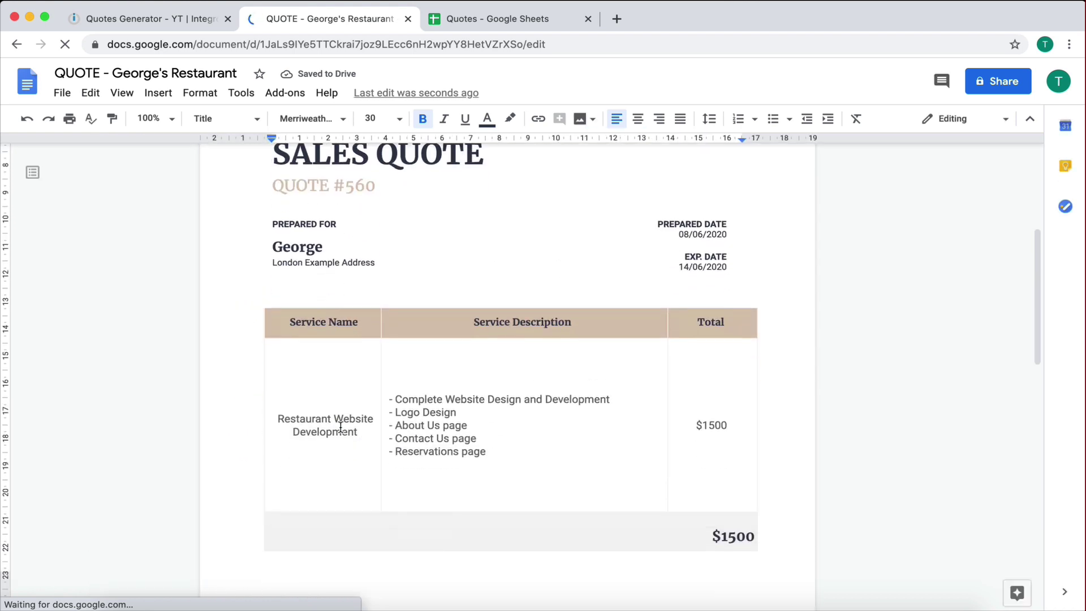
scroll(341, 427, up, 3)
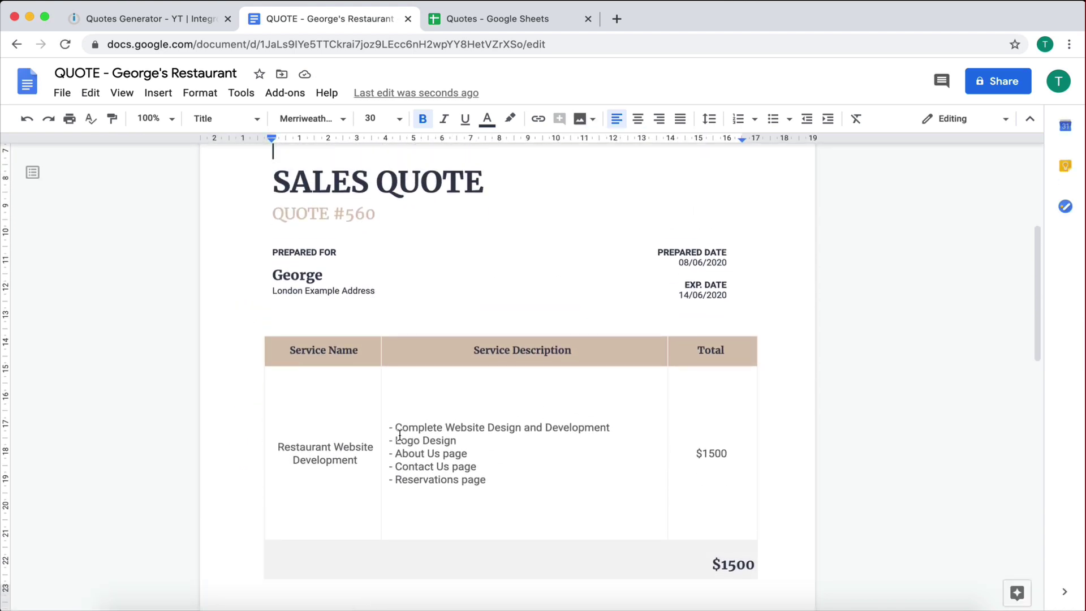
scroll(386, 434, down, 6)
scroll(385, 436, up, 6)
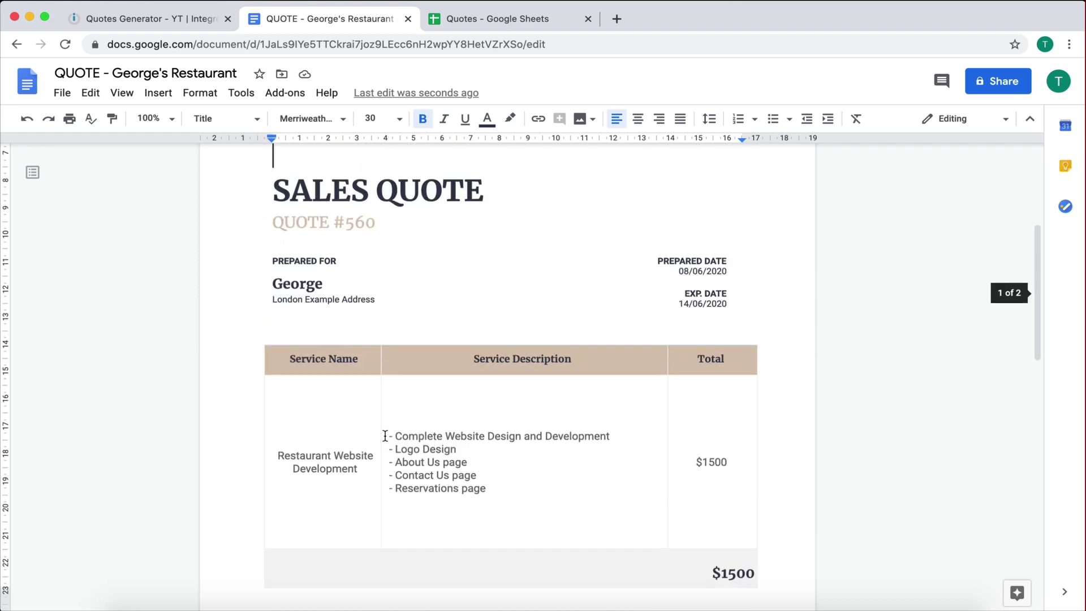
scroll(386, 436, down, 12)
scroll(385, 436, up, 12)
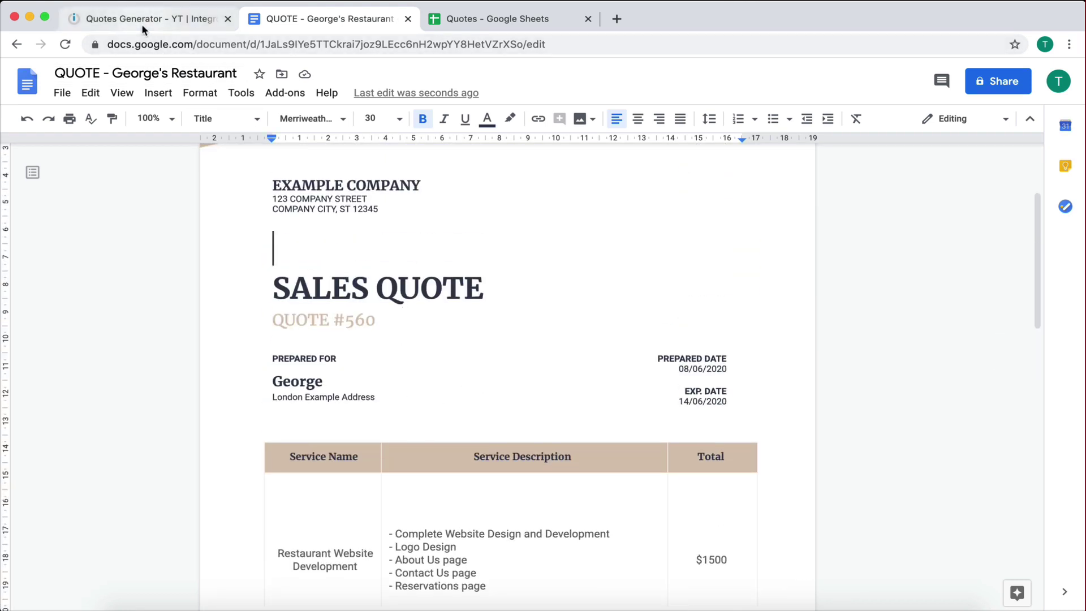
click(141, 23)
click(332, 302)
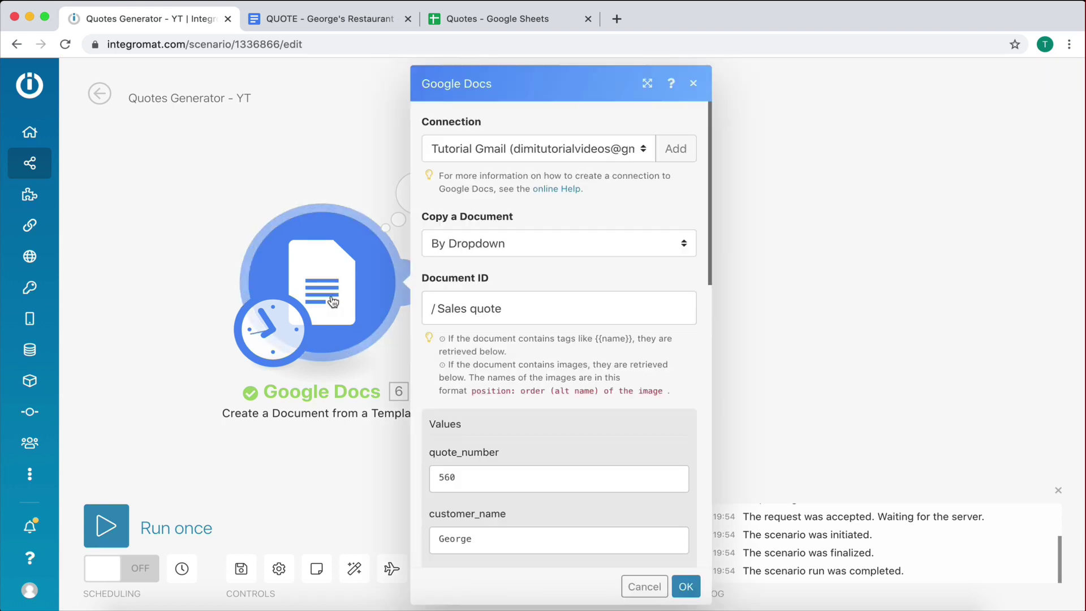
scroll(511, 345, down, 5)
scroll(473, 314, down, 6)
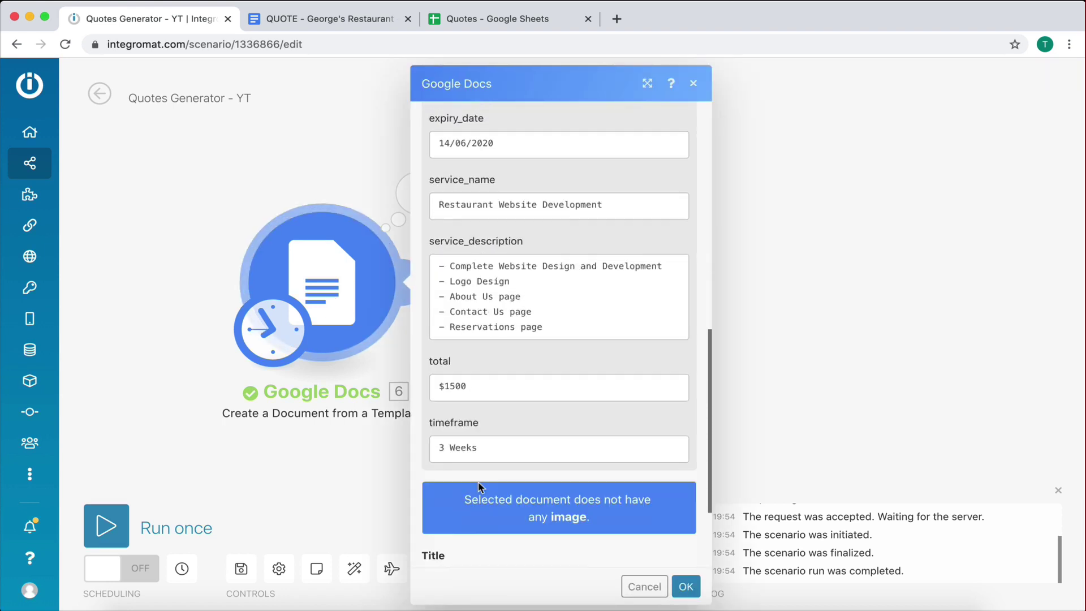
scroll(490, 421, up, 7)
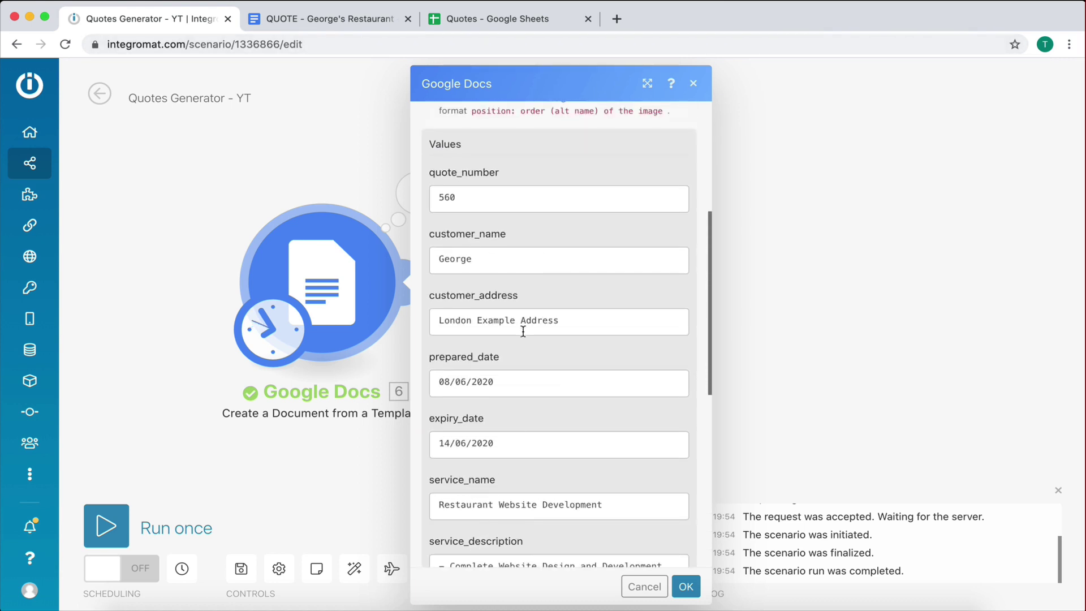
click(319, 20)
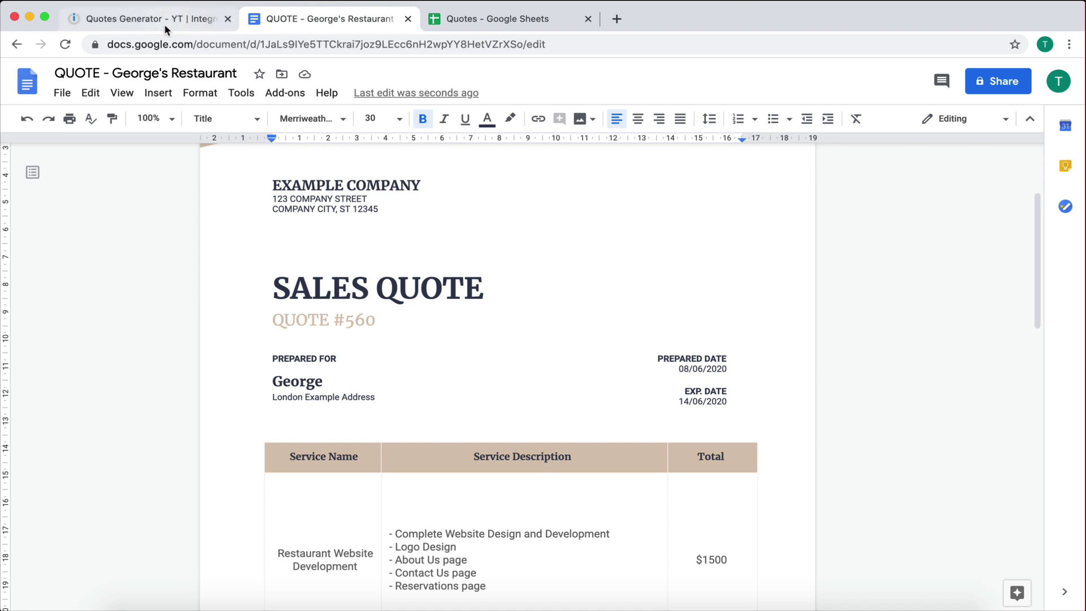
click(164, 21)
click(299, 18)
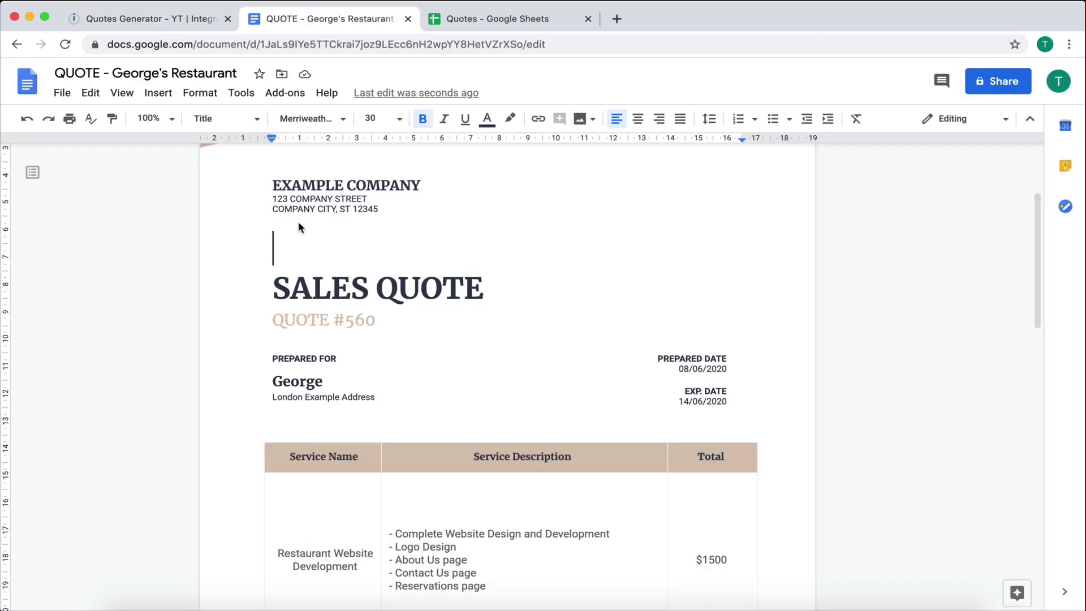
click(155, 14)
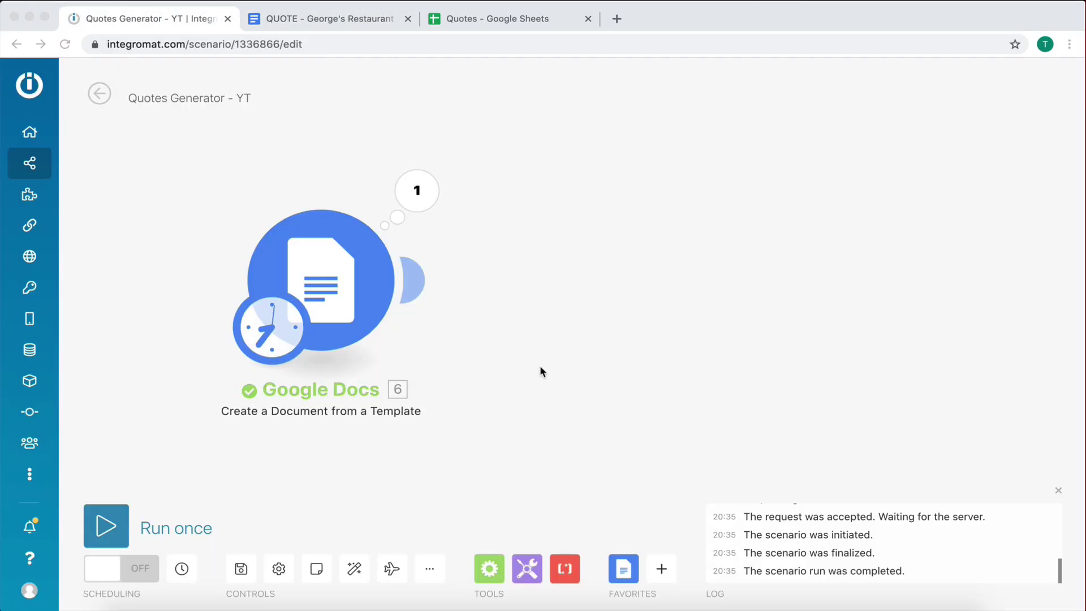